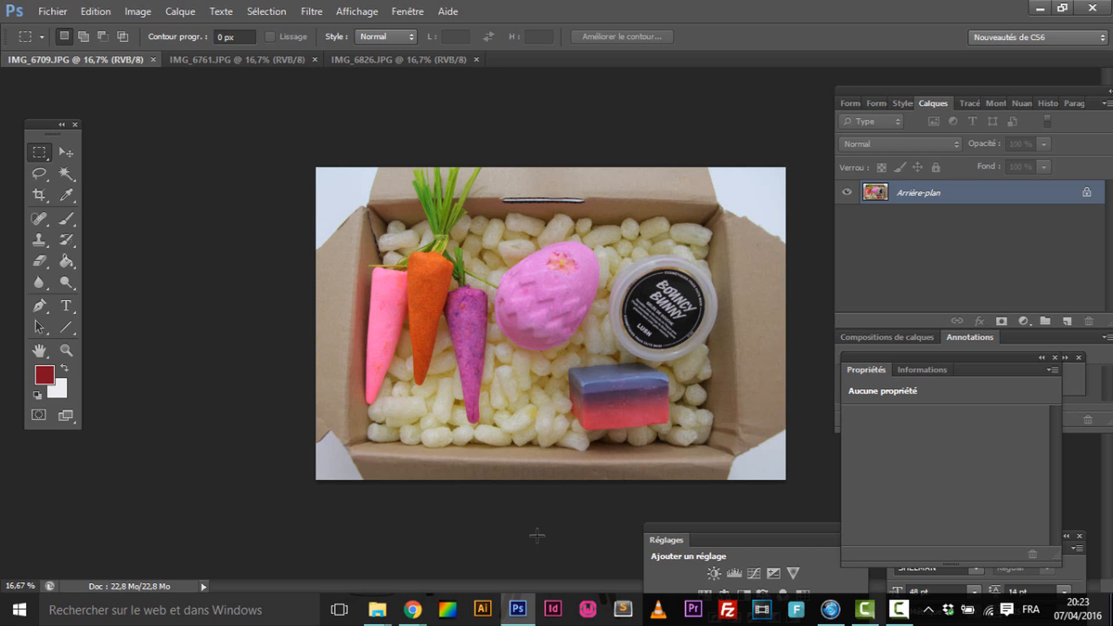
Activate the Move tool and reposition the floating Réglages and Calques panels clear of the box photo.
key(v)
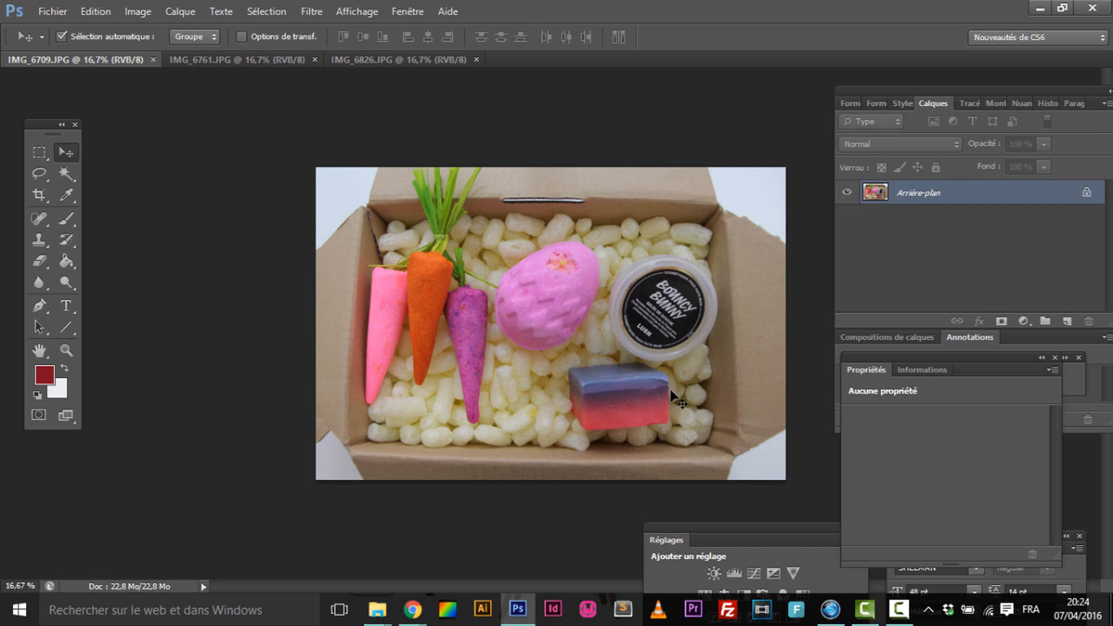
scroll(580, 347, up, 5)
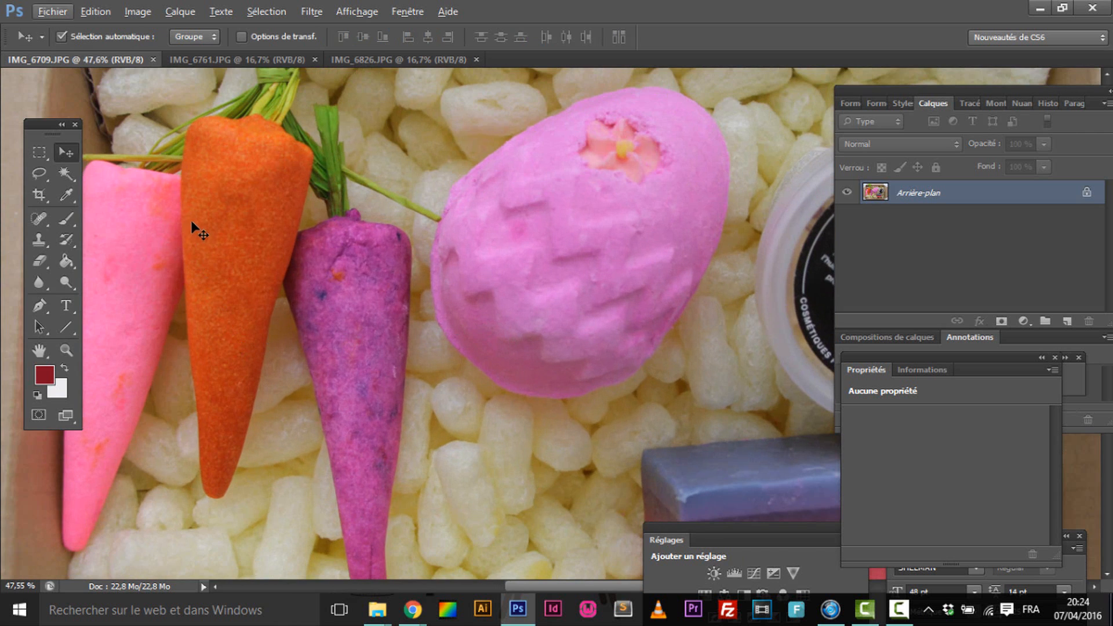
scroll(193, 221, down, 4)
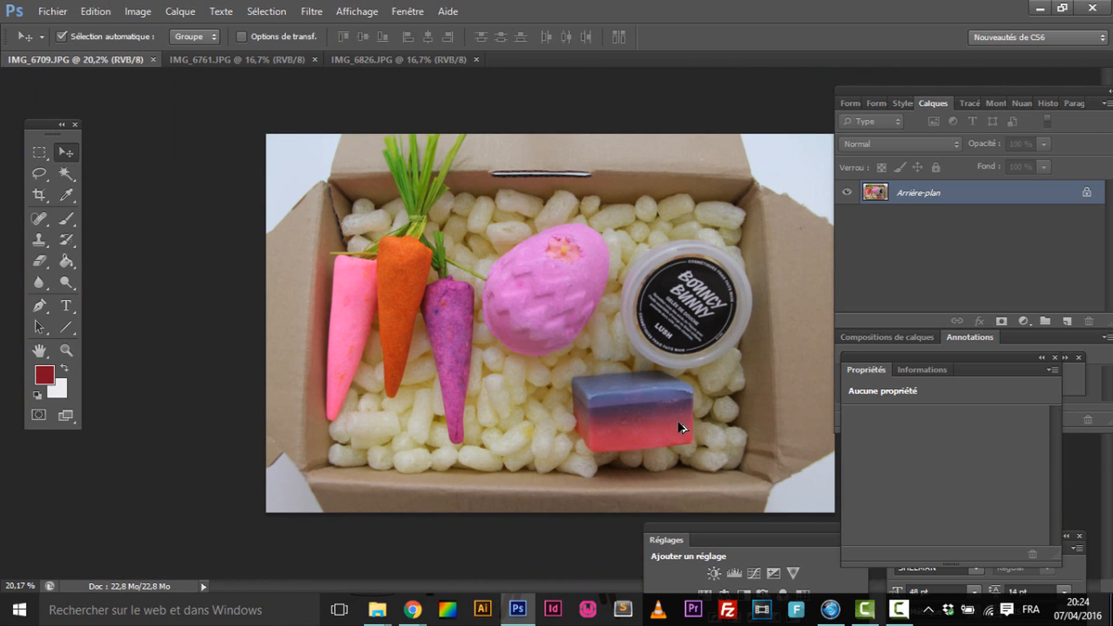
scroll(678, 423, down, 1)
click(709, 526)
drag(709, 524, 934, 528)
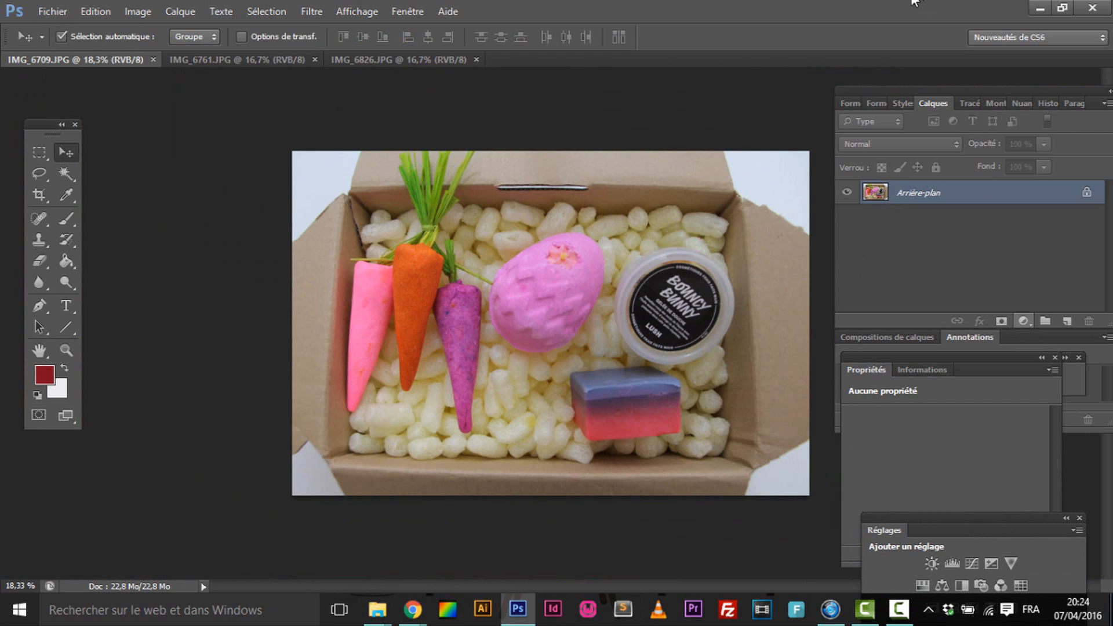
drag(934, 91, 924, 65)
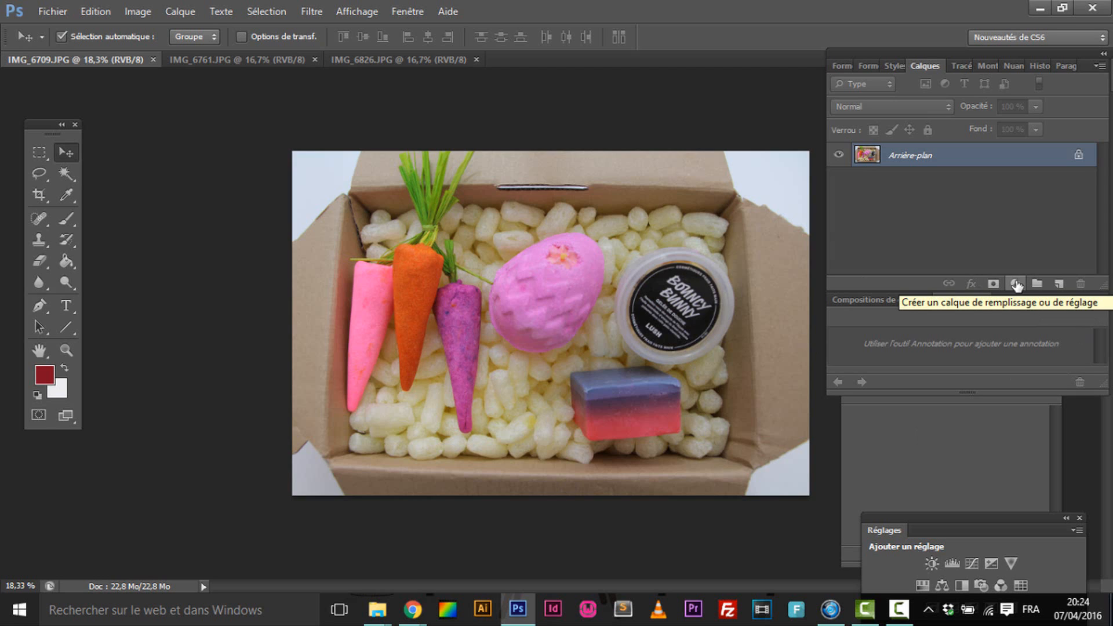
click(138, 11)
mouse_move(168, 53)
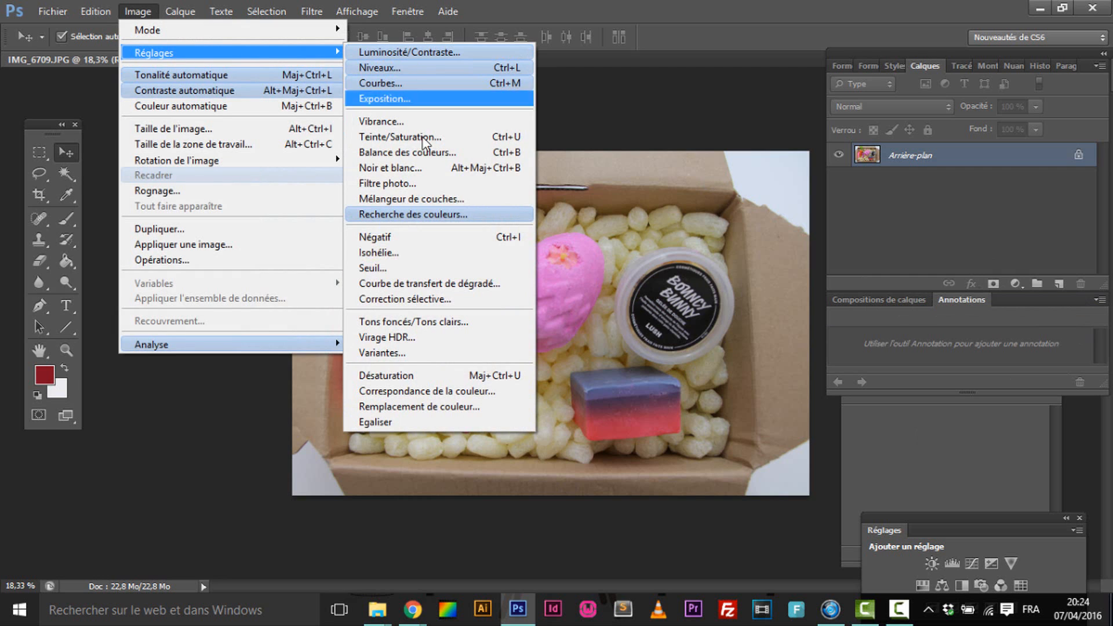
click(1015, 284)
click(1014, 285)
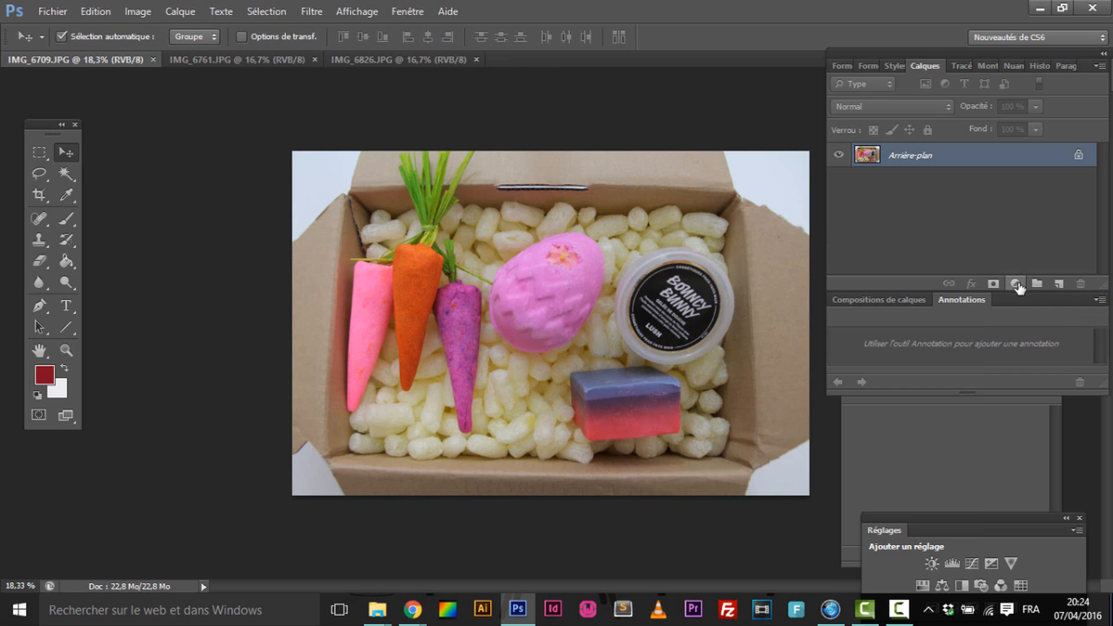
click(135, 12)
mouse_move(164, 55)
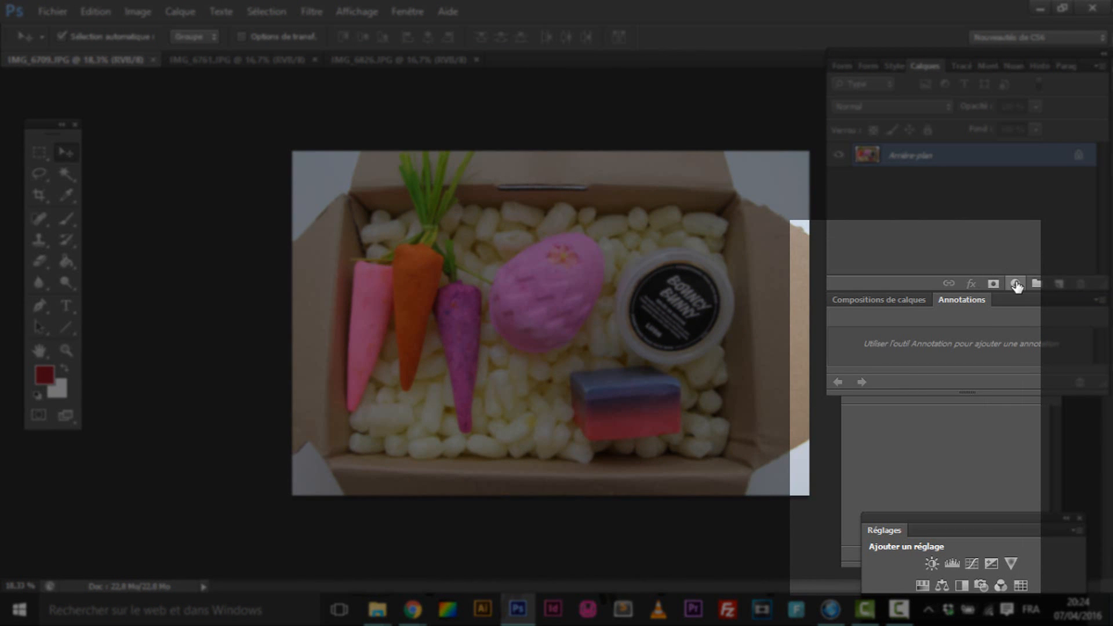
Add a Niveaux adjustment layer over the photo and dock the Propriétés panel beneath the Calques panel, enlarged to show the level input values.
click(1015, 284)
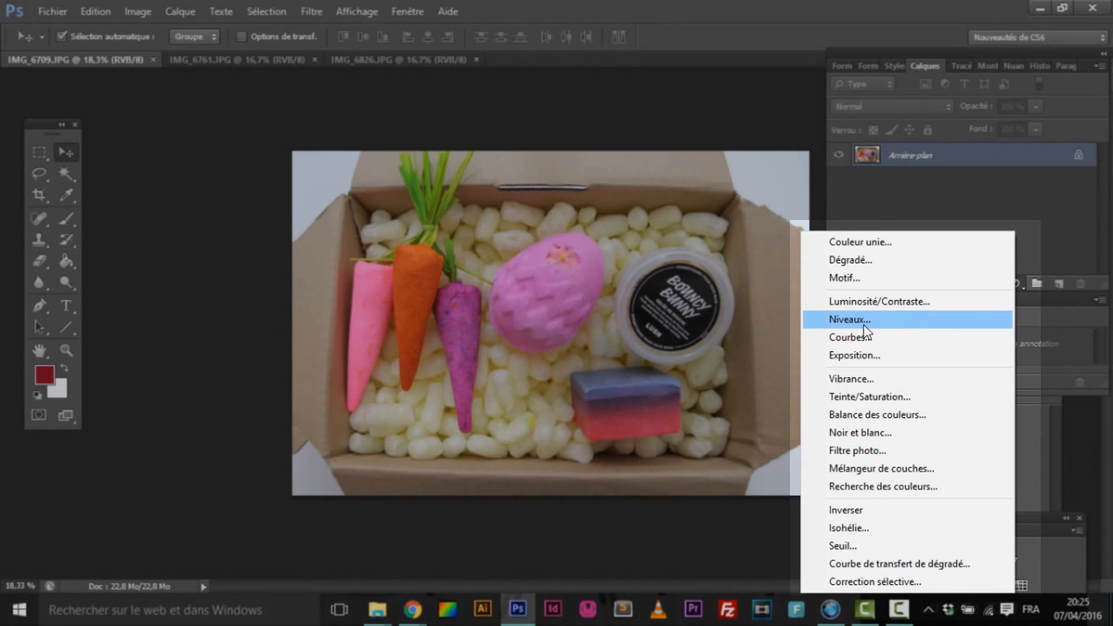
click(866, 320)
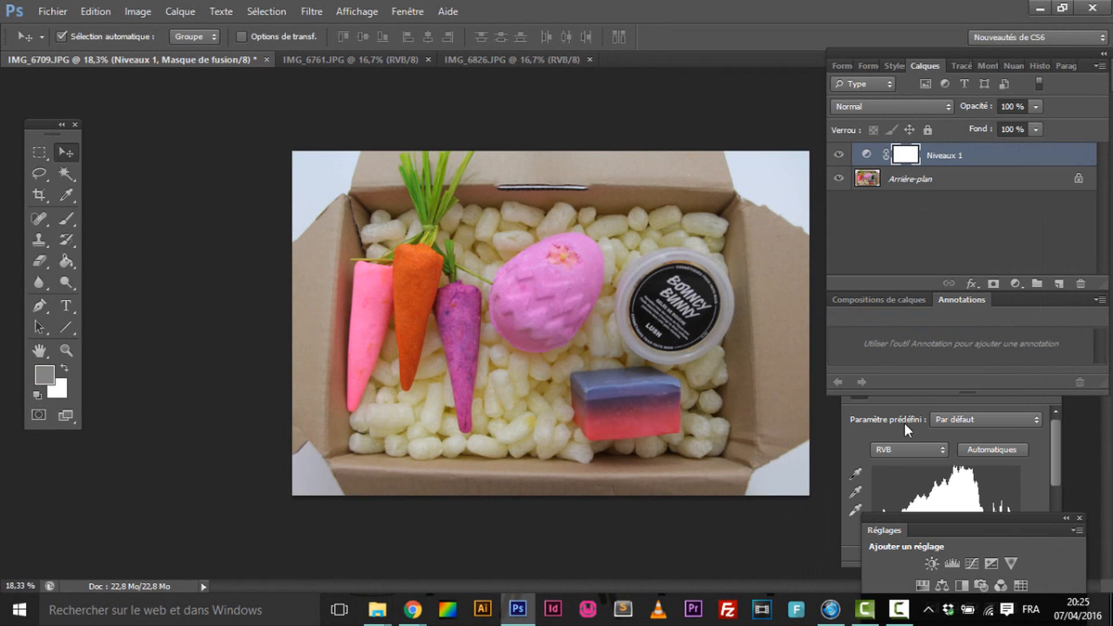
click(1032, 475)
drag(948, 355, 948, 286)
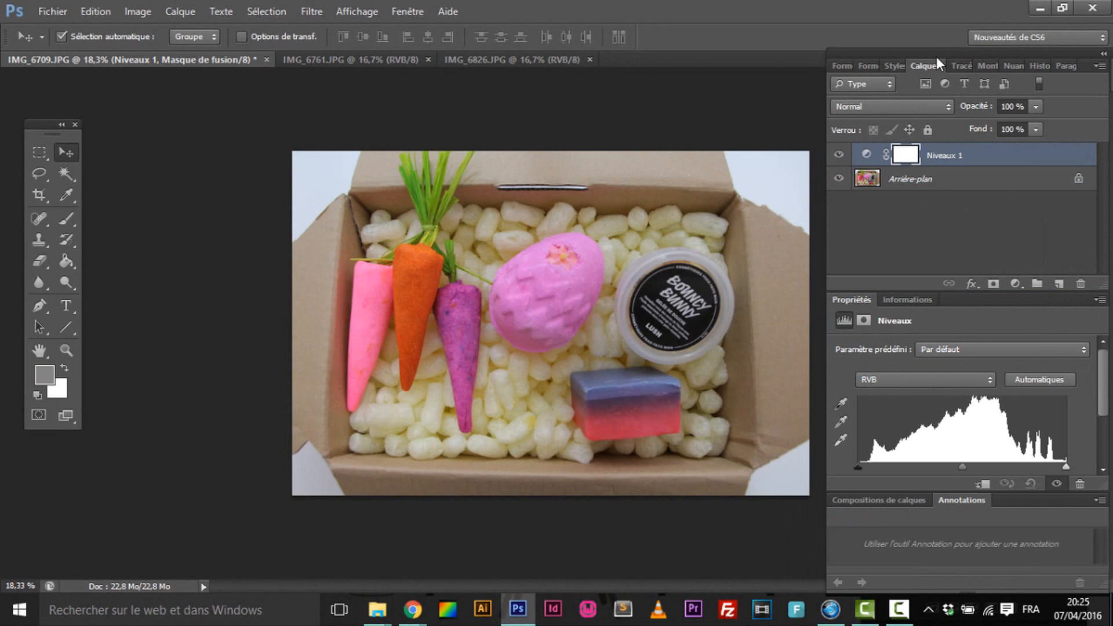
mouse_move(937, 57)
mouse_down()
mouse_move(935, 29)
mouse_move(937, 50)
mouse_up()
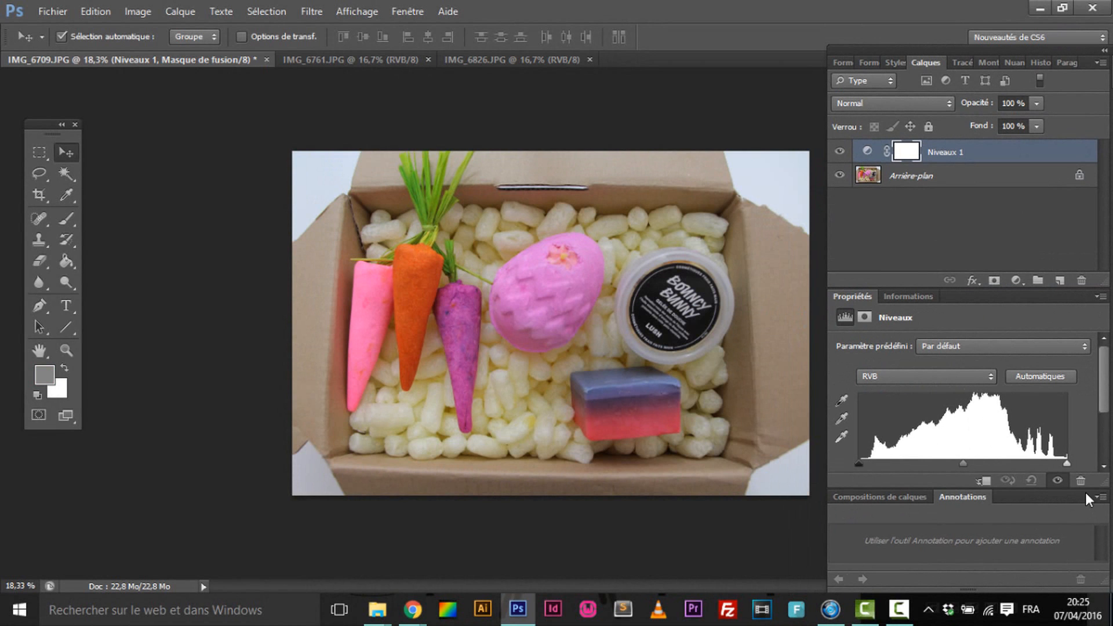
drag(1087, 492, 1093, 550)
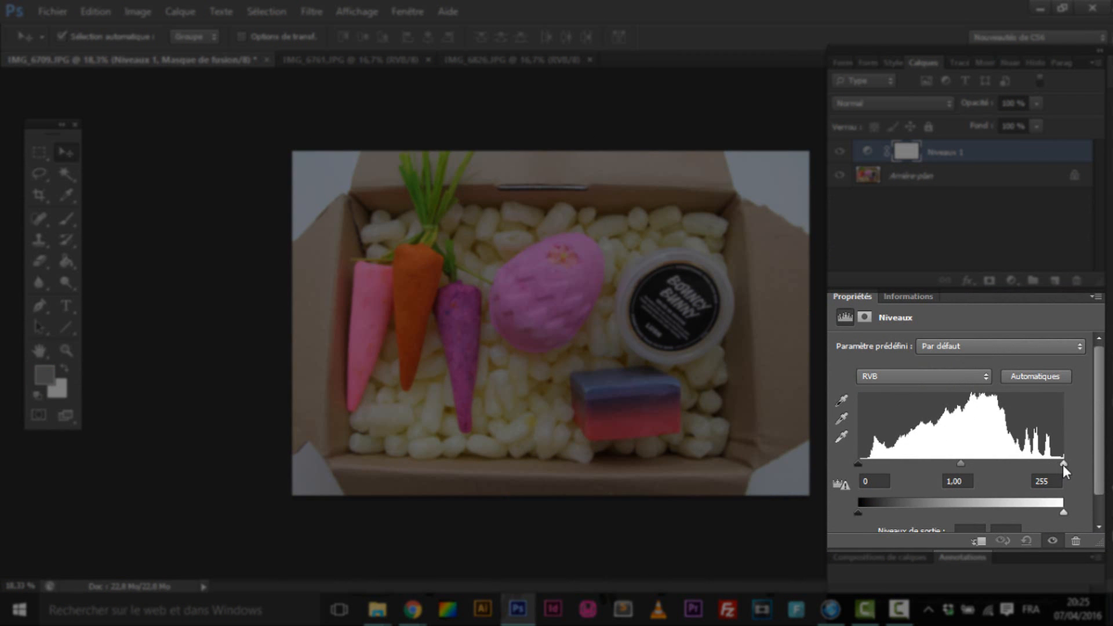
Set the Niveaux layer's white input level to 234 and its black input level to 10 on the RVB channel.
drag(1063, 464, 1052, 468)
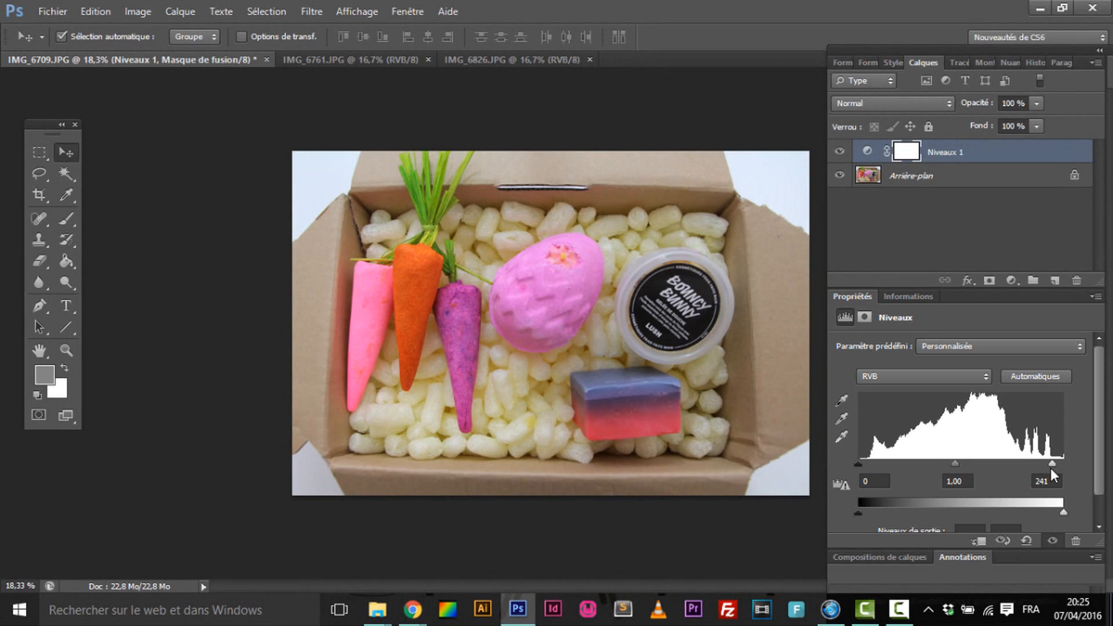
drag(1050, 468, 1081, 465)
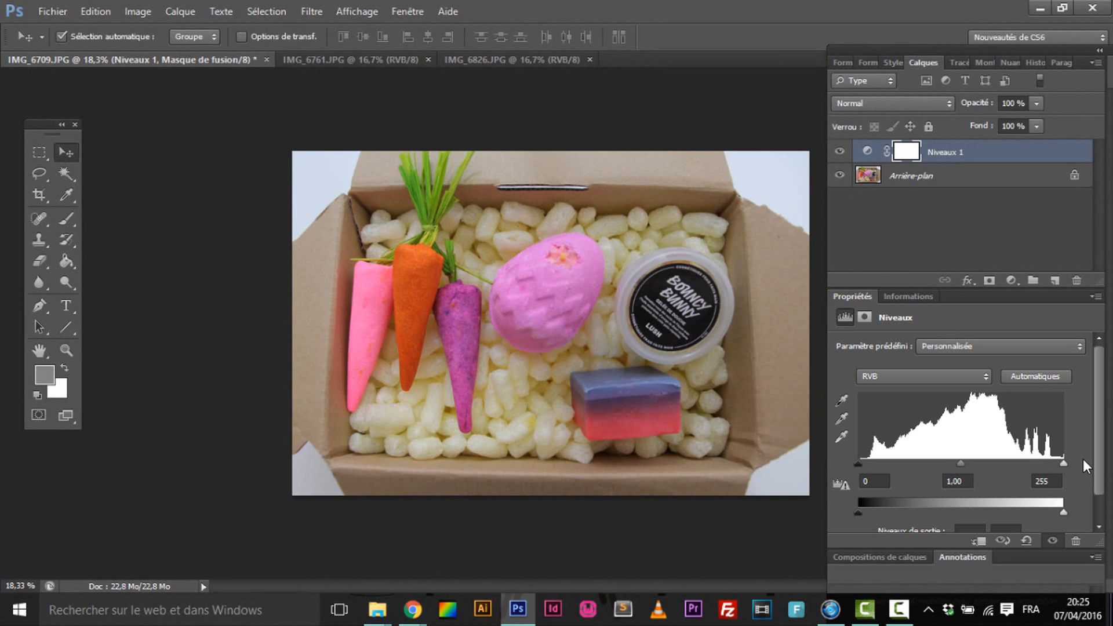
drag(1084, 461, 1046, 471)
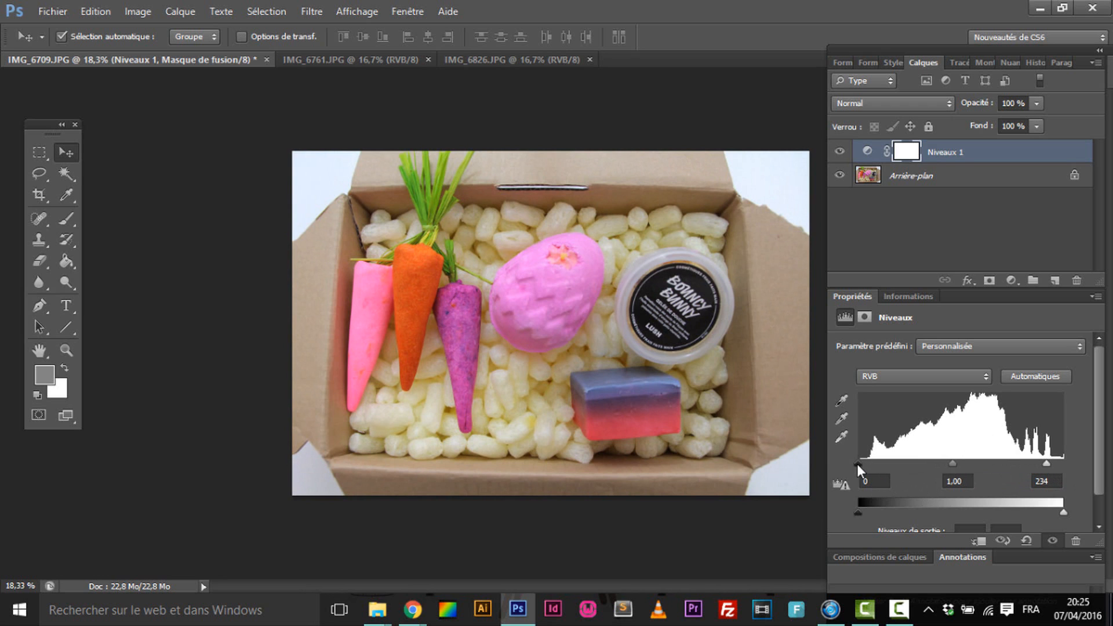
mouse_move(859, 464)
mouse_down()
mouse_move(934, 460)
mouse_move(826, 482)
mouse_move(867, 467)
mouse_up()
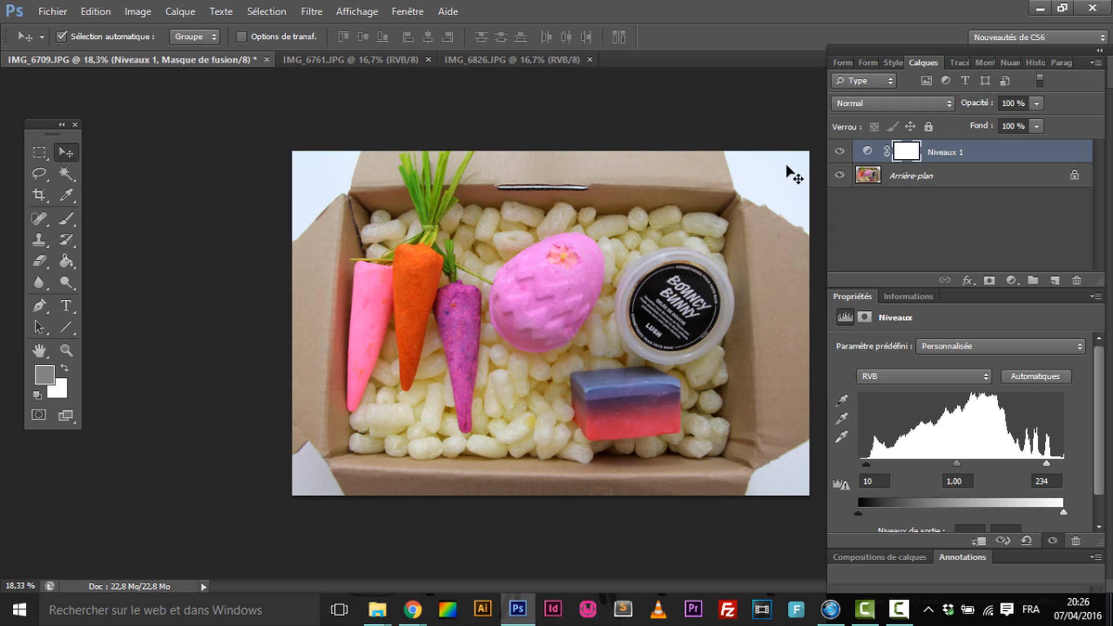
Toggle the visibility of the Niveaux layer repeatedly to compare the photo before and after the correction.
click(840, 152)
click(840, 153)
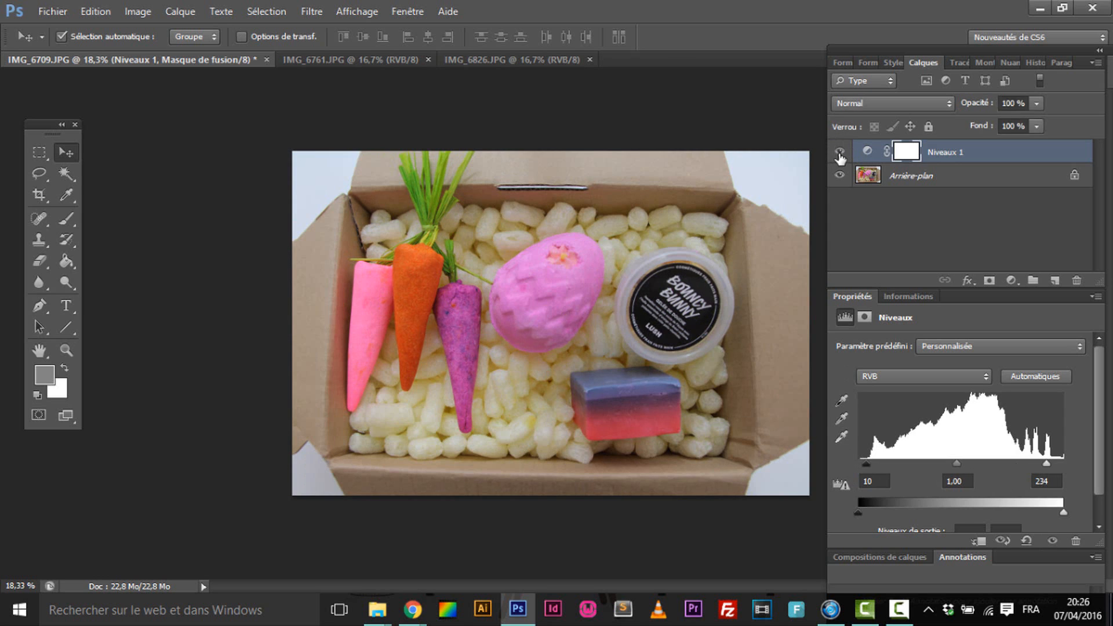
click(840, 153)
click(840, 153)
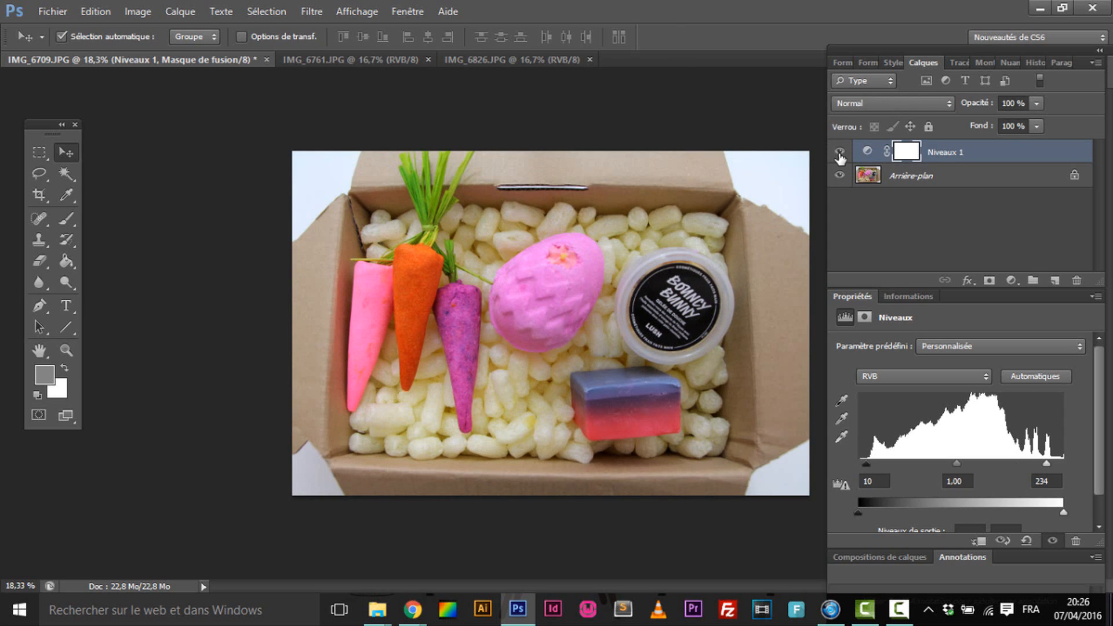
click(839, 153)
click(840, 153)
click(839, 153)
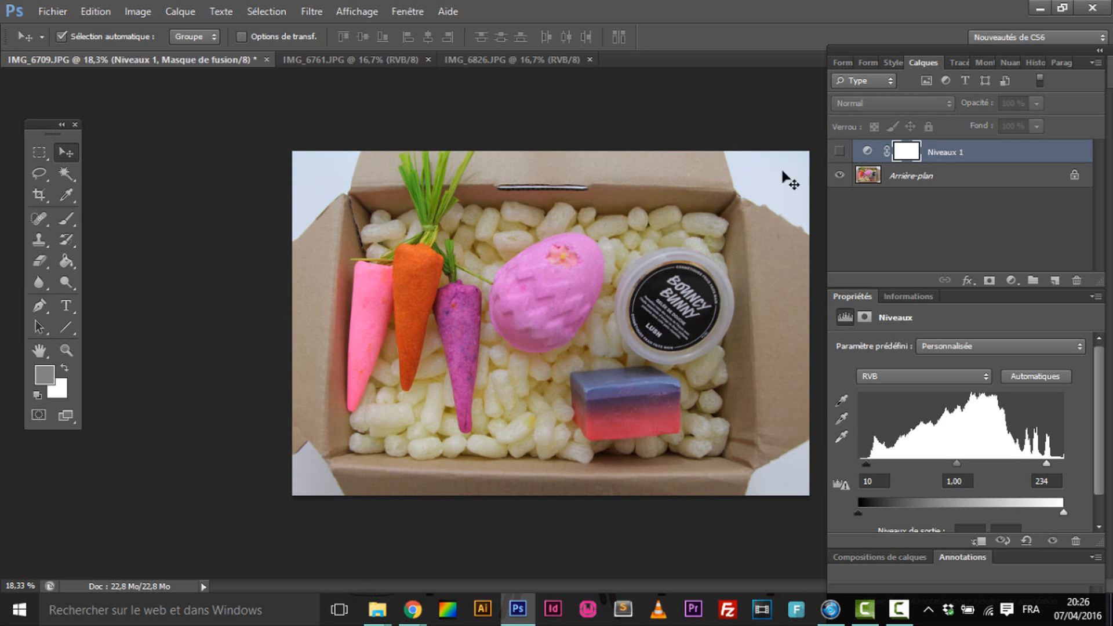
click(839, 152)
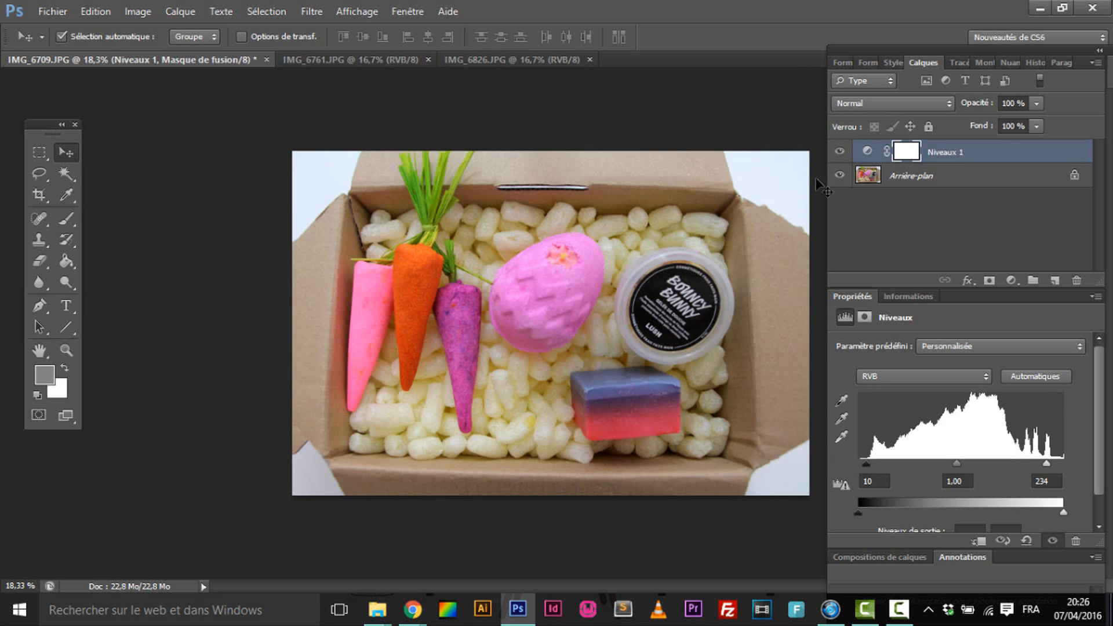
click(839, 152)
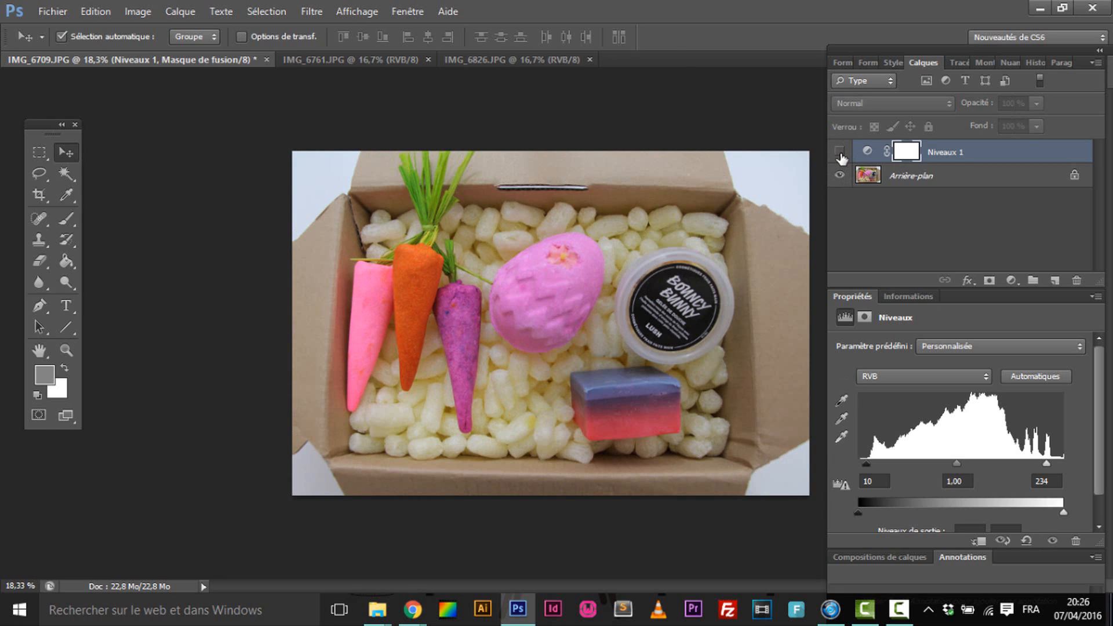
click(839, 152)
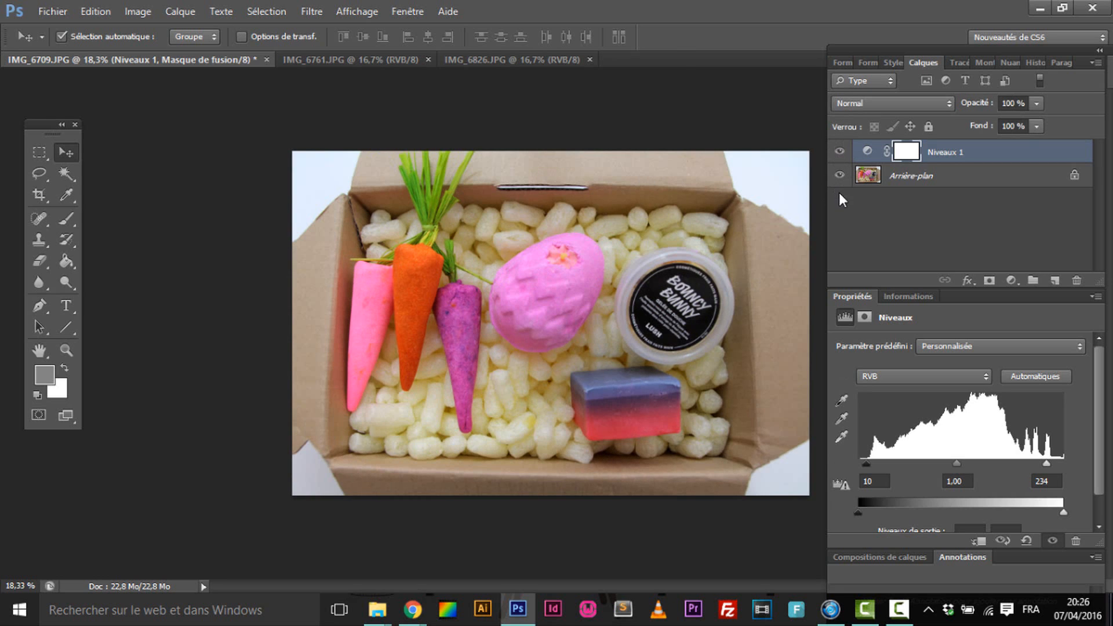
Add a Luminosité/Contraste adjustment layer above the Niveaux layer and set its brightness to 10.
click(1012, 282)
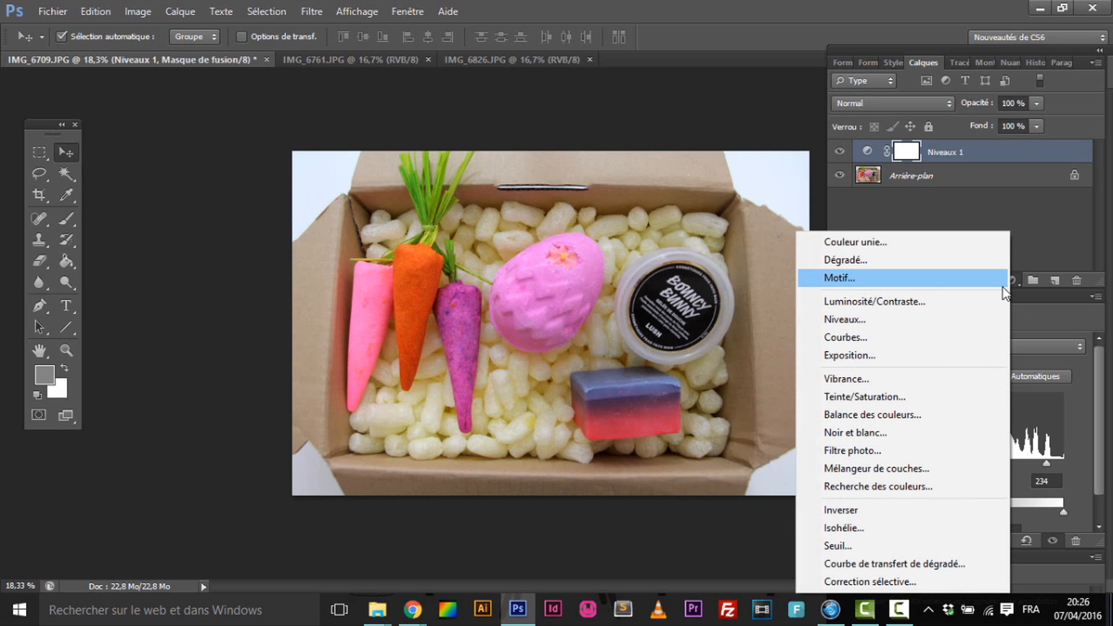
click(929, 310)
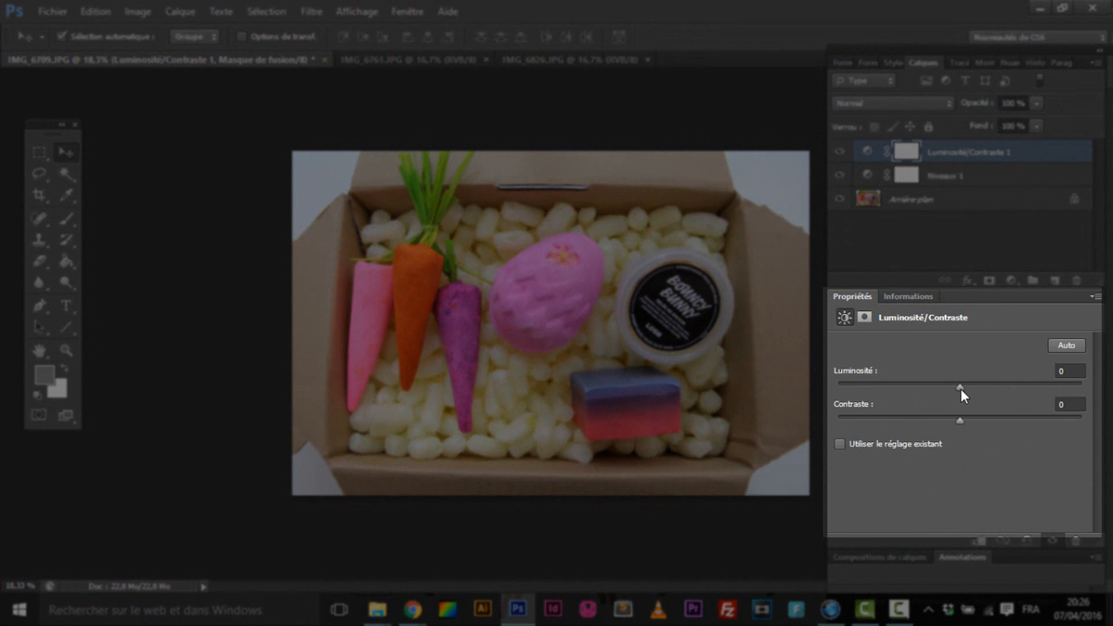
mouse_move(962, 388)
mouse_down()
mouse_move(1082, 388)
mouse_move(807, 394)
mouse_move(1000, 386)
mouse_move(966, 388)
mouse_move(998, 388)
mouse_move(969, 399)
mouse_up()
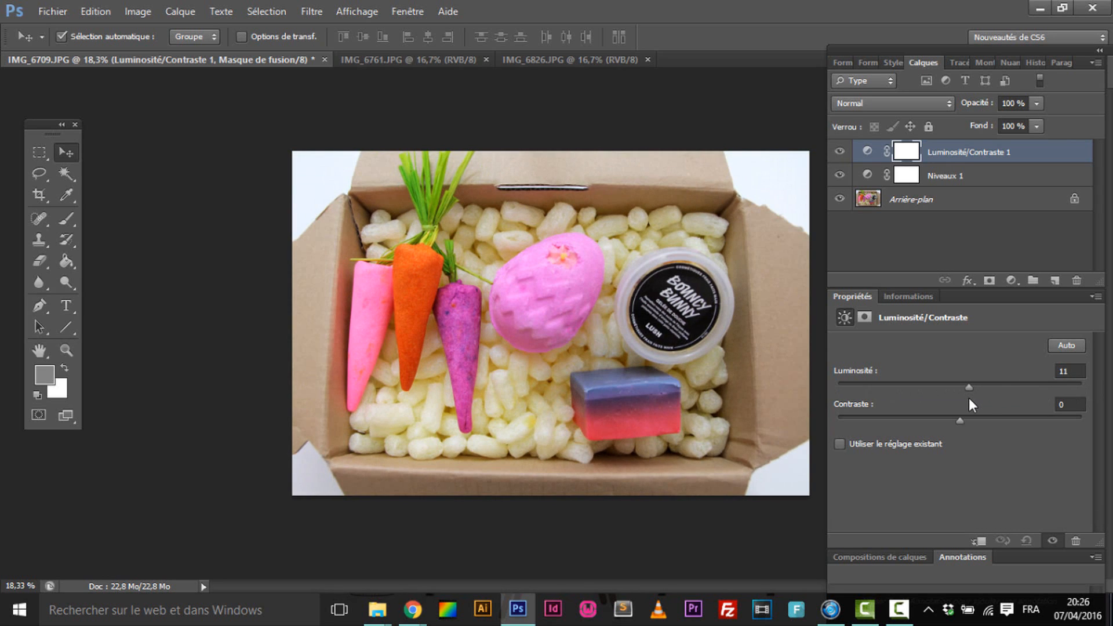
drag(967, 399, 1032, 401)
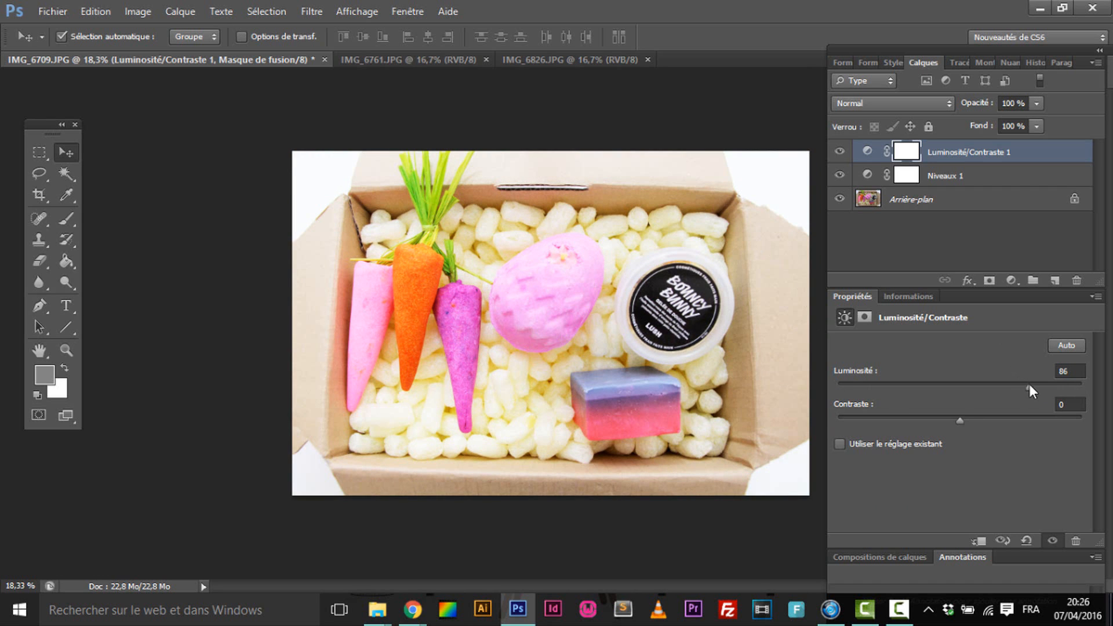
drag(1028, 388, 968, 395)
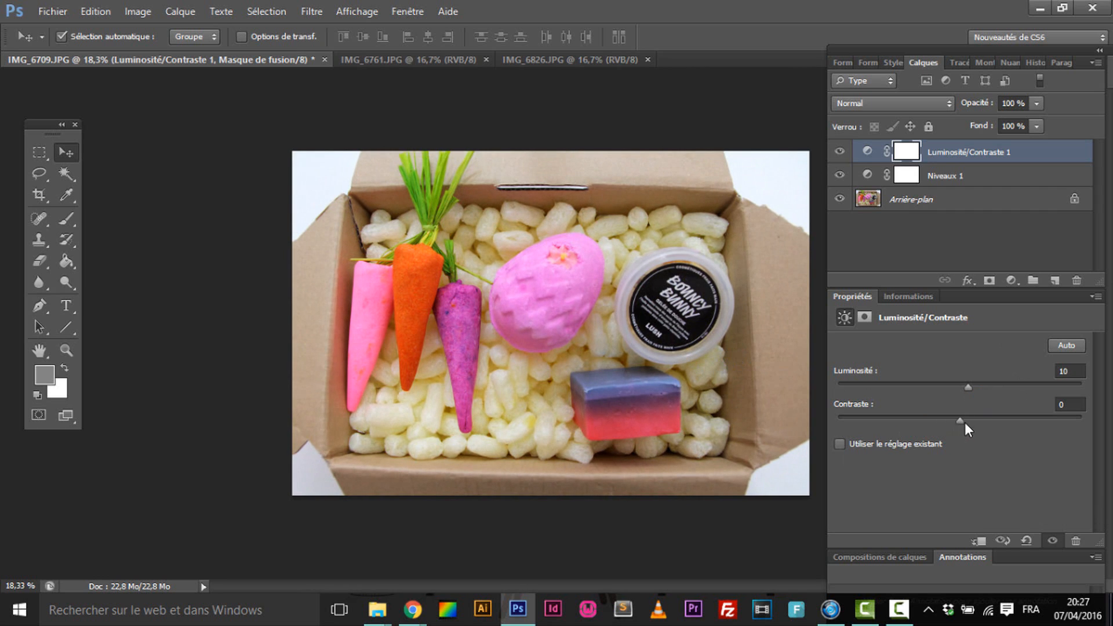
Try strong and weak contrast on the Luminosité/Contraste layer and set the contrast to 8.
drag(962, 421, 1019, 417)
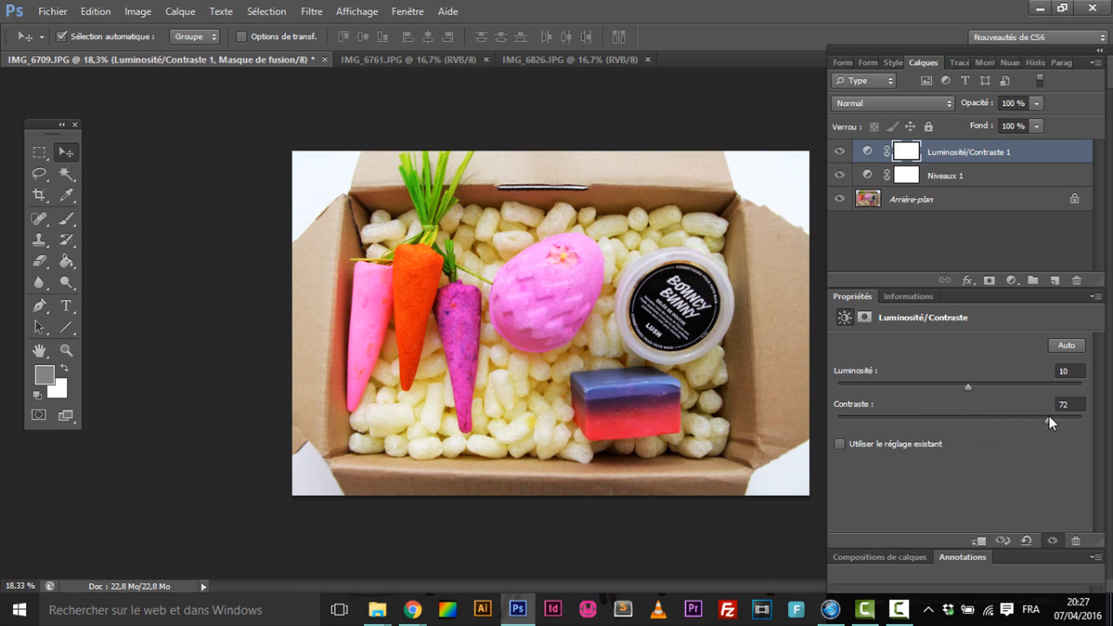
drag(1086, 415, 492, 460)
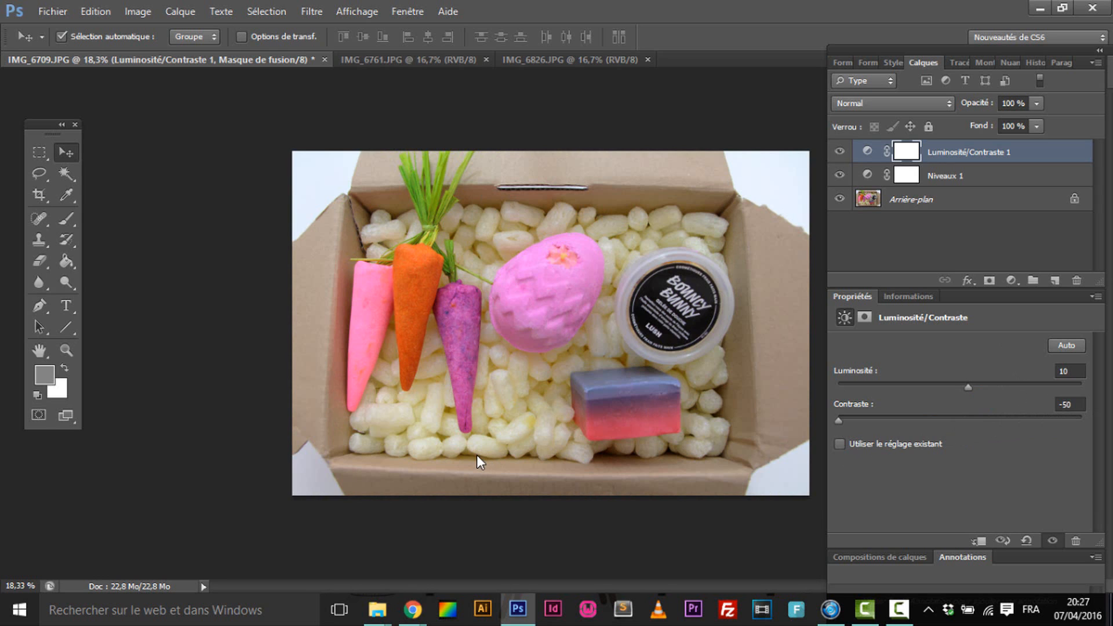
drag(838, 420, 970, 422)
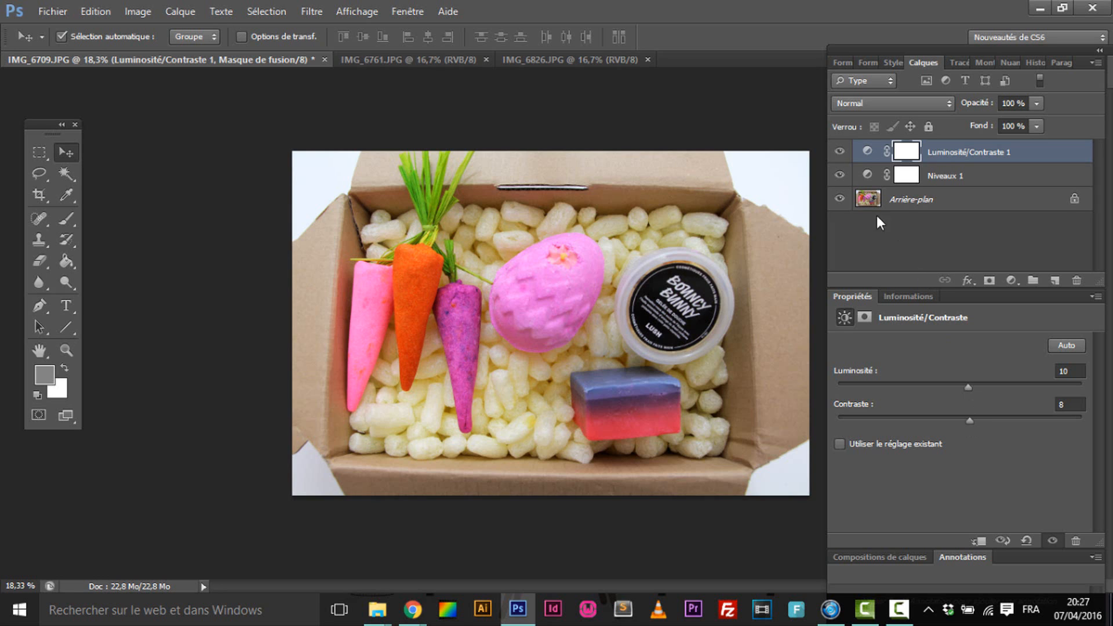
Toggle the visibility of the Luminosité/Contraste layer to compare the photo with and without it.
click(840, 153)
click(839, 153)
click(840, 153)
click(840, 154)
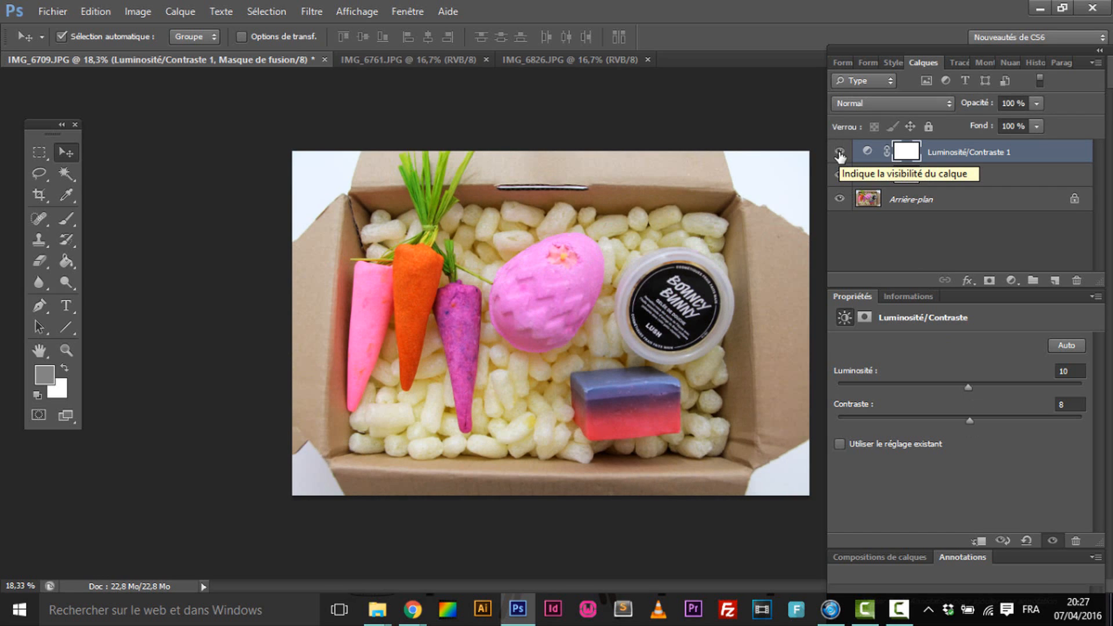
click(840, 153)
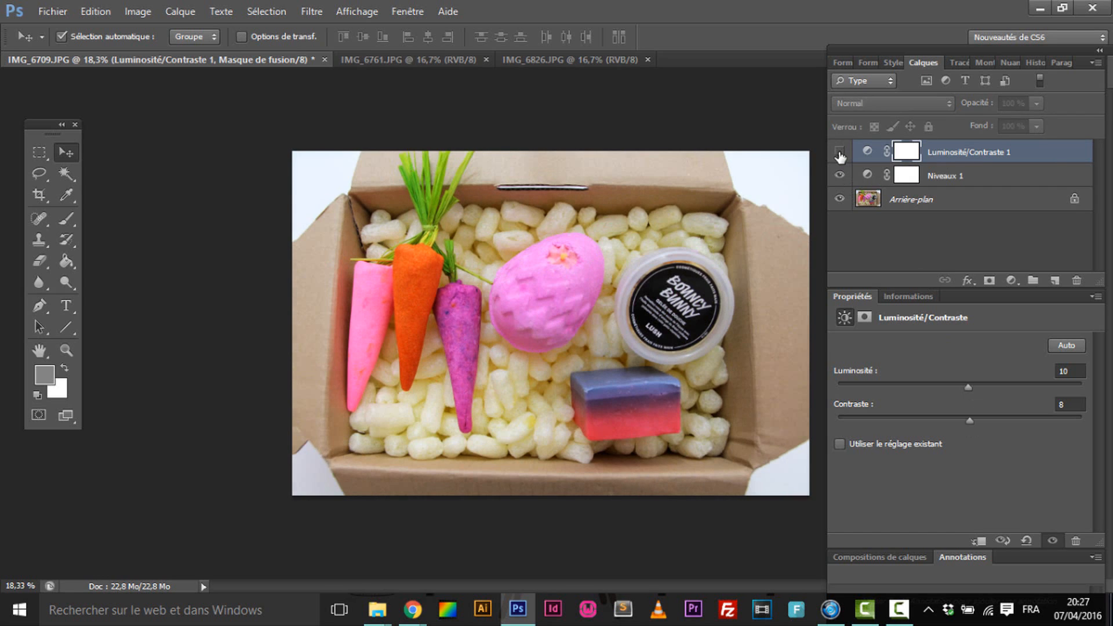
click(839, 153)
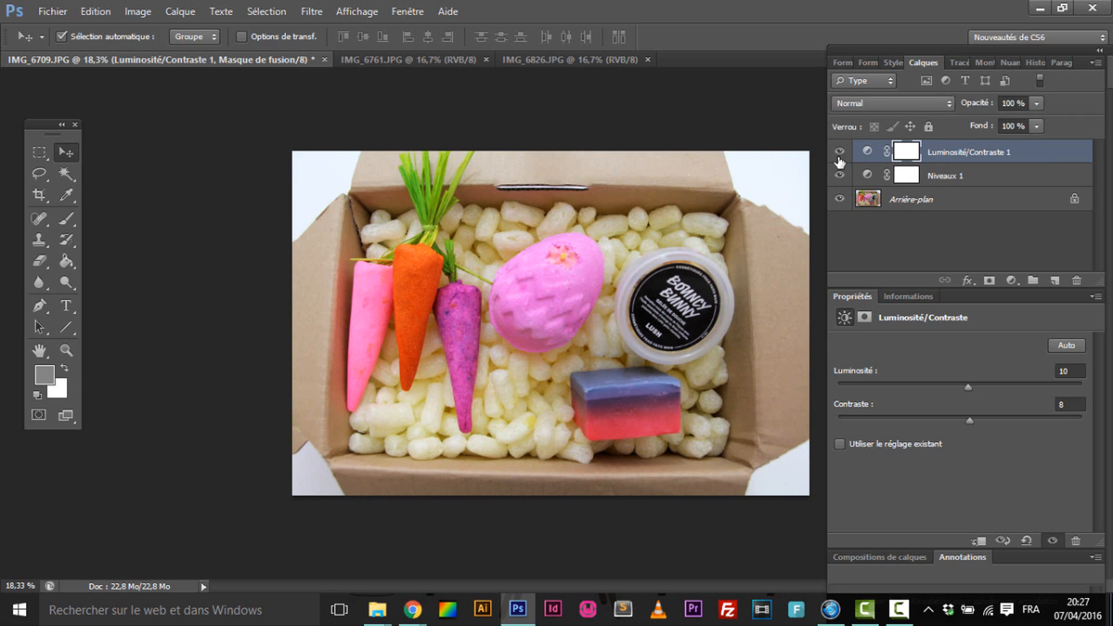
Add a Teinte/Saturation adjustment layer above the Luminosité/Contraste layer and set its saturation to +5.
click(1013, 281)
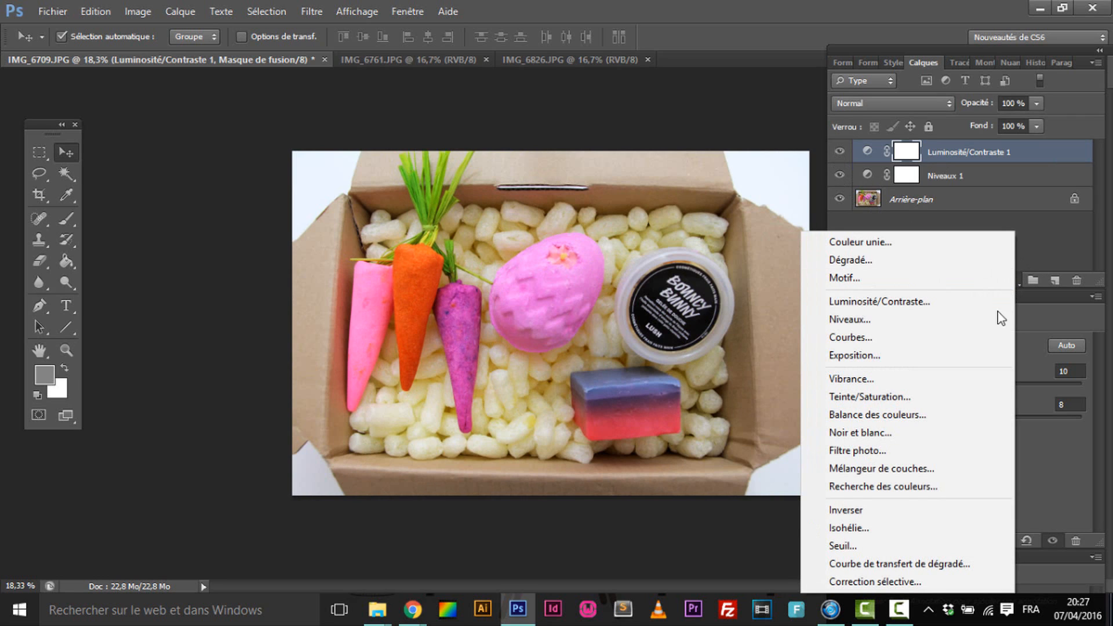
click(837, 400)
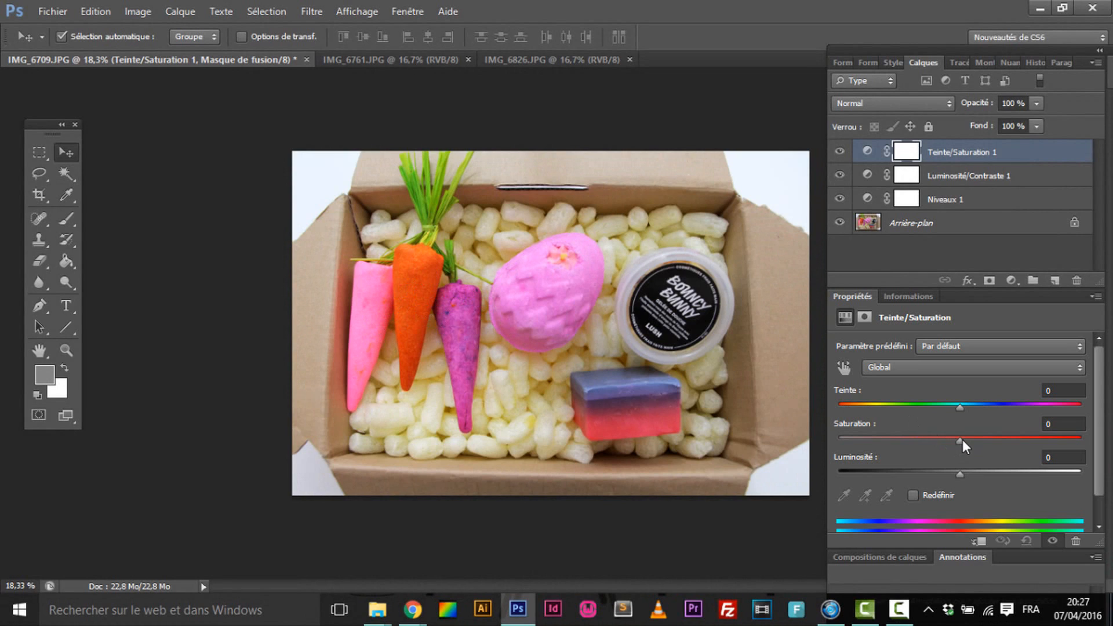
mouse_move(958, 440)
mouse_down()
mouse_move(1084, 434)
mouse_move(971, 454)
mouse_up()
drag(965, 453, 966, 453)
Toggle the visibility of the Teinte/Saturation layer repeatedly to compare the photo with and without the saturation change.
click(839, 153)
click(841, 156)
click(840, 156)
click(840, 156)
click(840, 156)
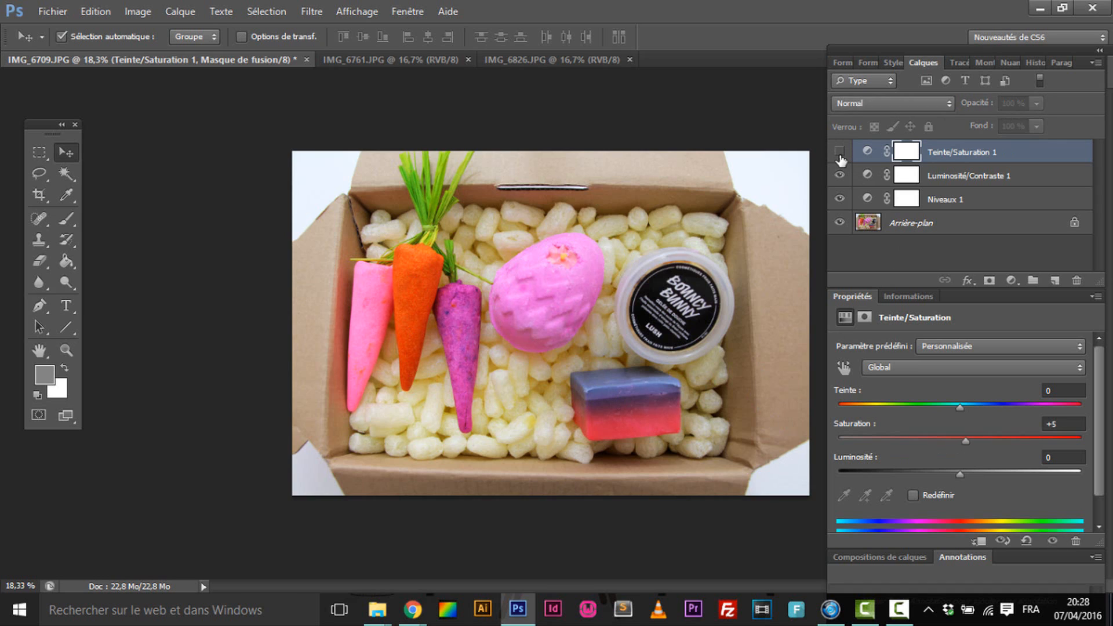
click(841, 156)
click(841, 155)
click(840, 156)
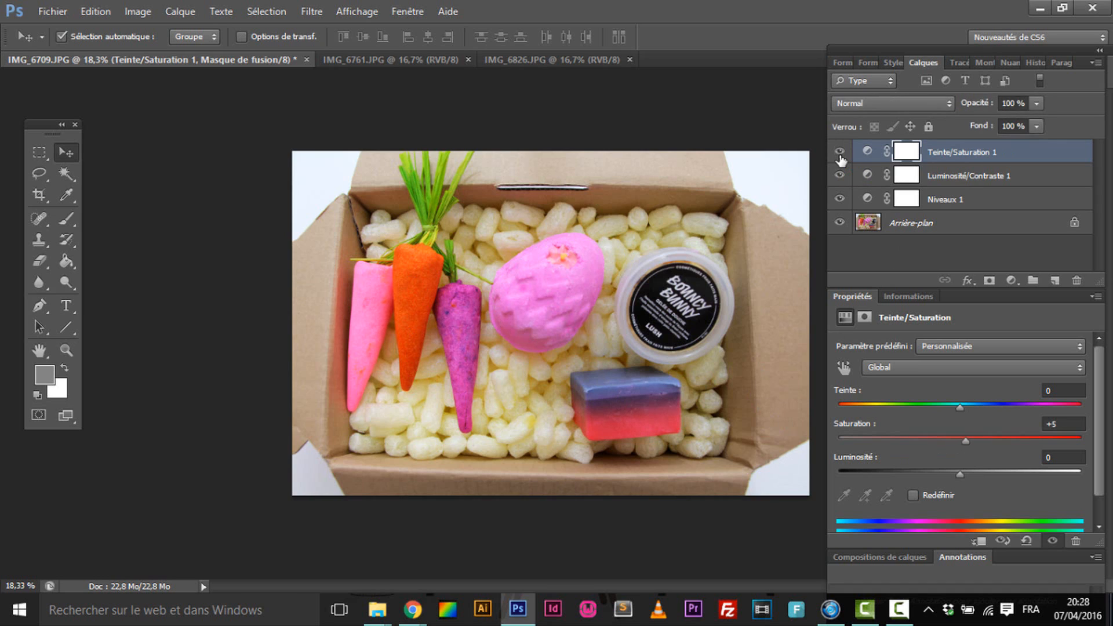
click(840, 156)
click(840, 154)
click(840, 152)
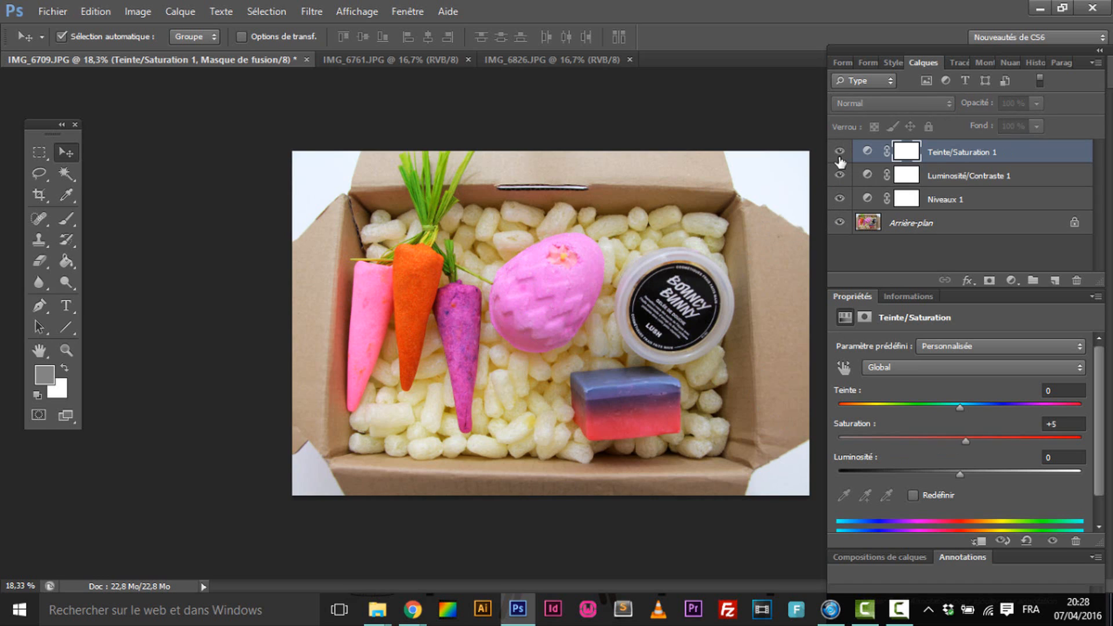
click(840, 152)
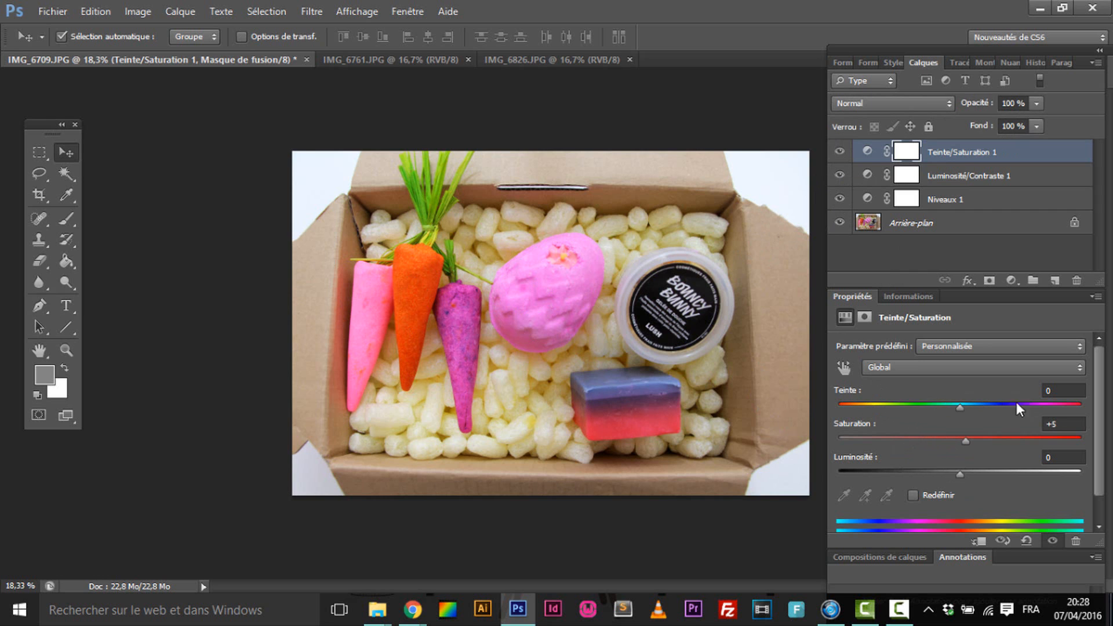
Try a hue shift of +28 on the Teinte/Saturation layer, undo it, and try out the lightness adjustment.
drag(959, 408, 1060, 404)
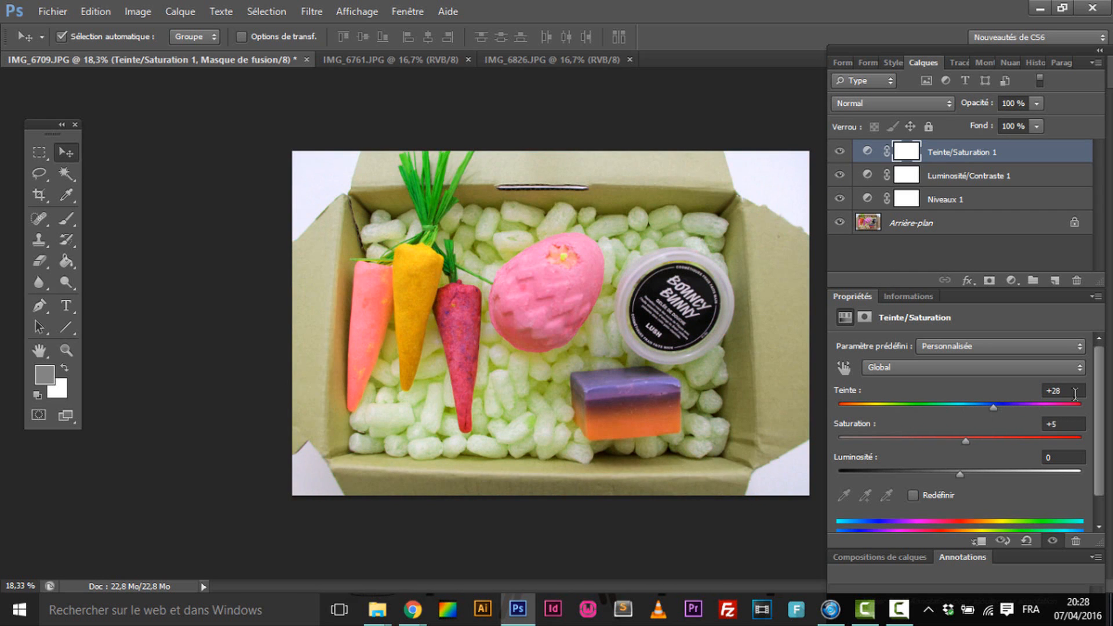
key(ctrl+z)
click(1068, 457)
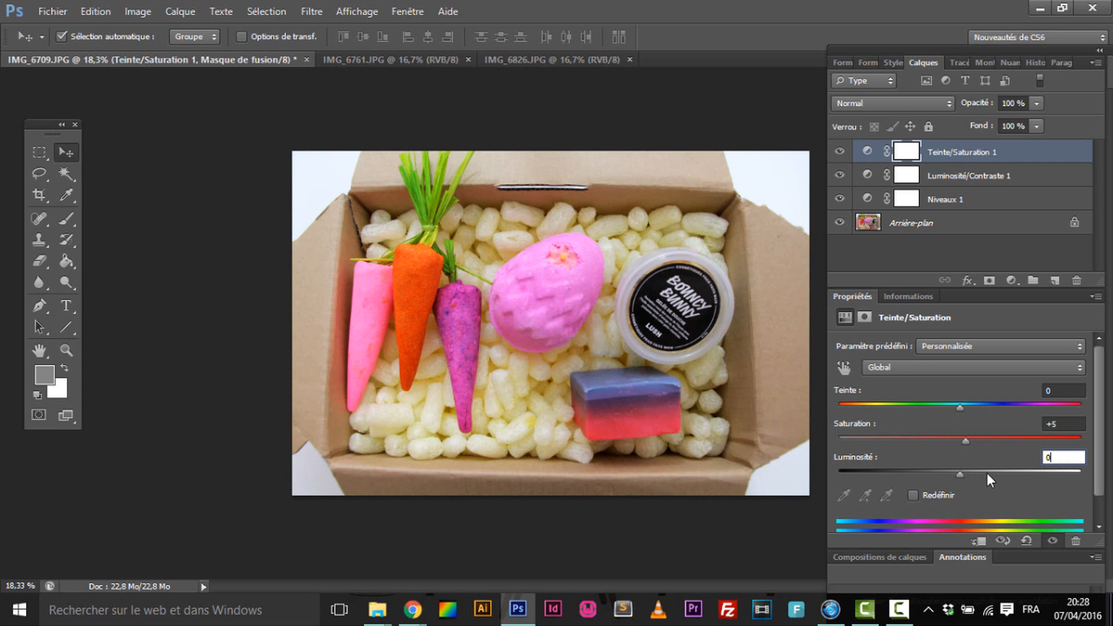
mouse_move(966, 473)
mouse_down()
mouse_move(1014, 471)
mouse_move(960, 474)
mouse_up()
Add a Balance des couleurs adjustment layer above the Teinte/Saturation layer and shift its midtones towards blue to +37.
click(1013, 280)
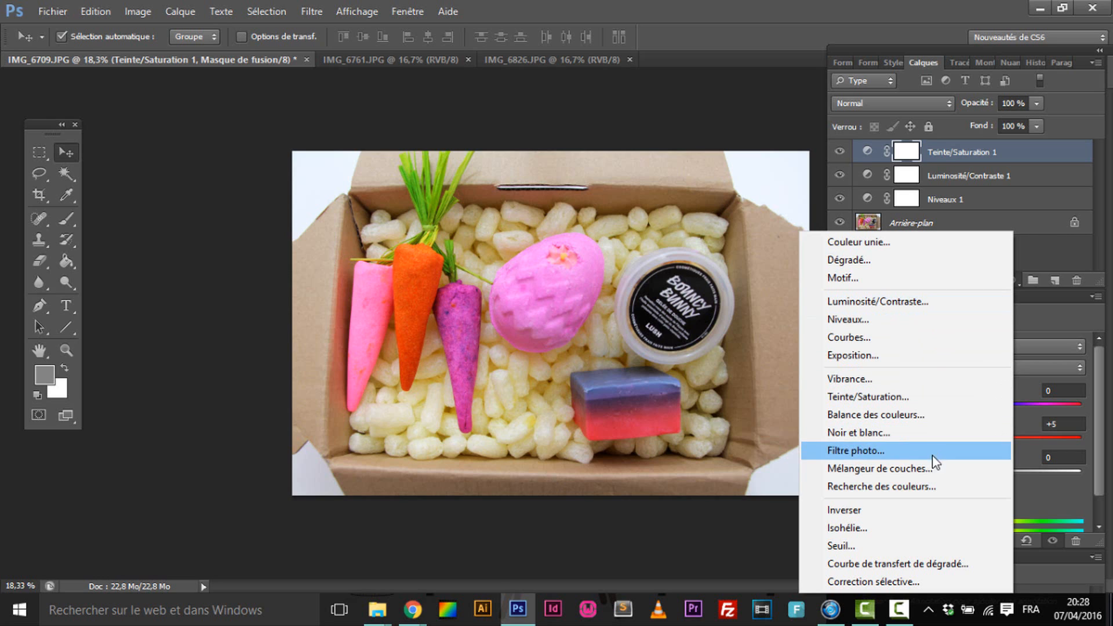
click(920, 416)
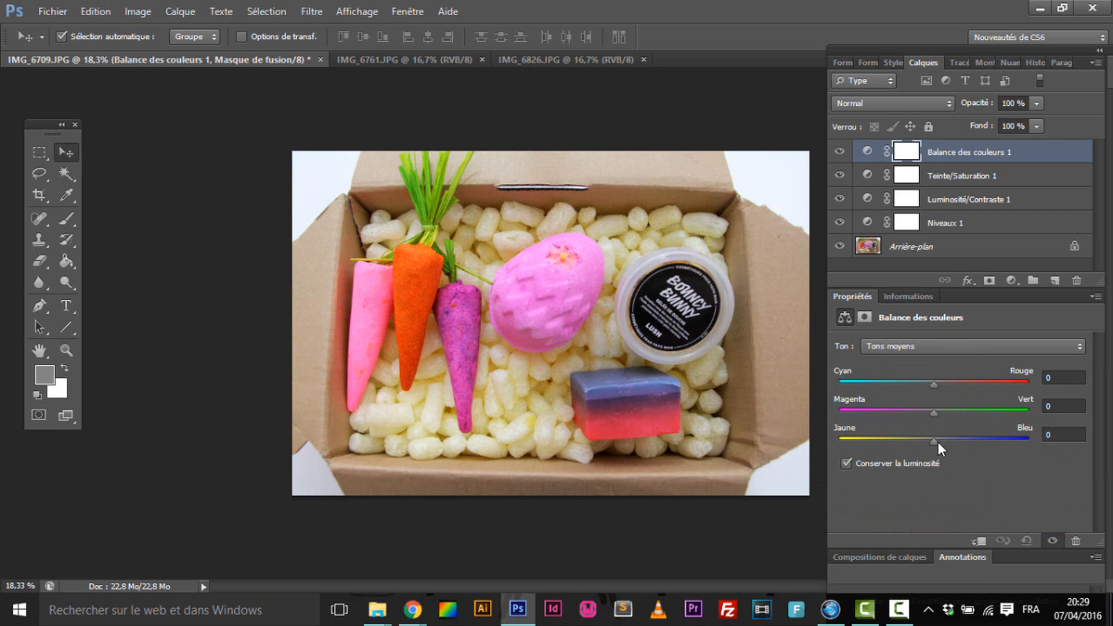
drag(936, 444, 964, 444)
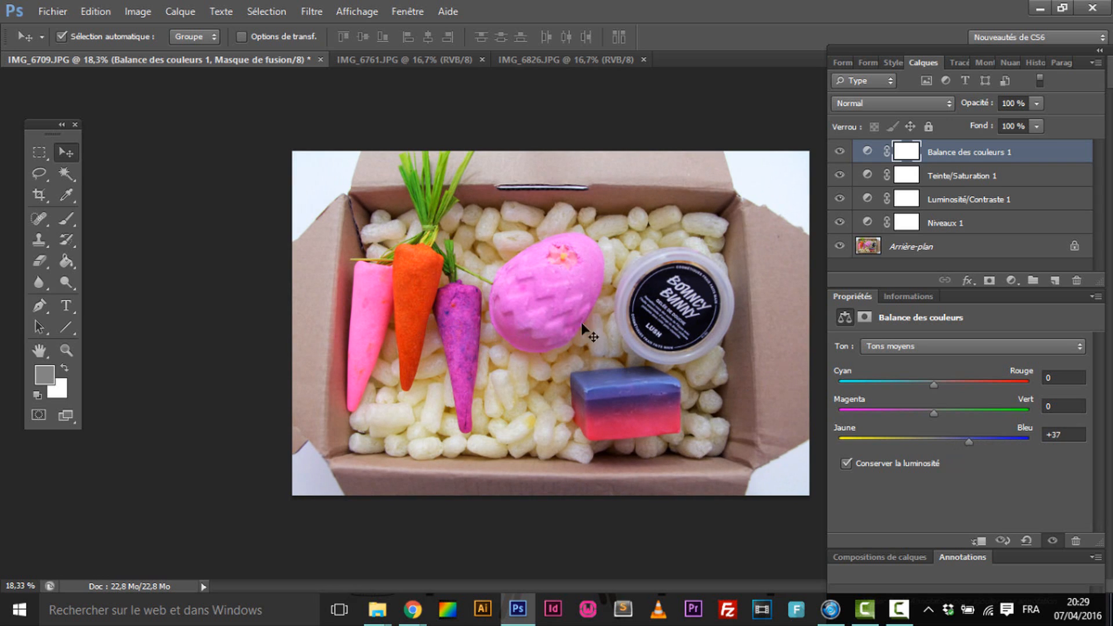
Adjust the midtone colour balance to Cyan/Rouge +3, Magenta/Vert +4 and Jaune/Bleu +14.
drag(969, 444, 984, 413)
click(929, 412)
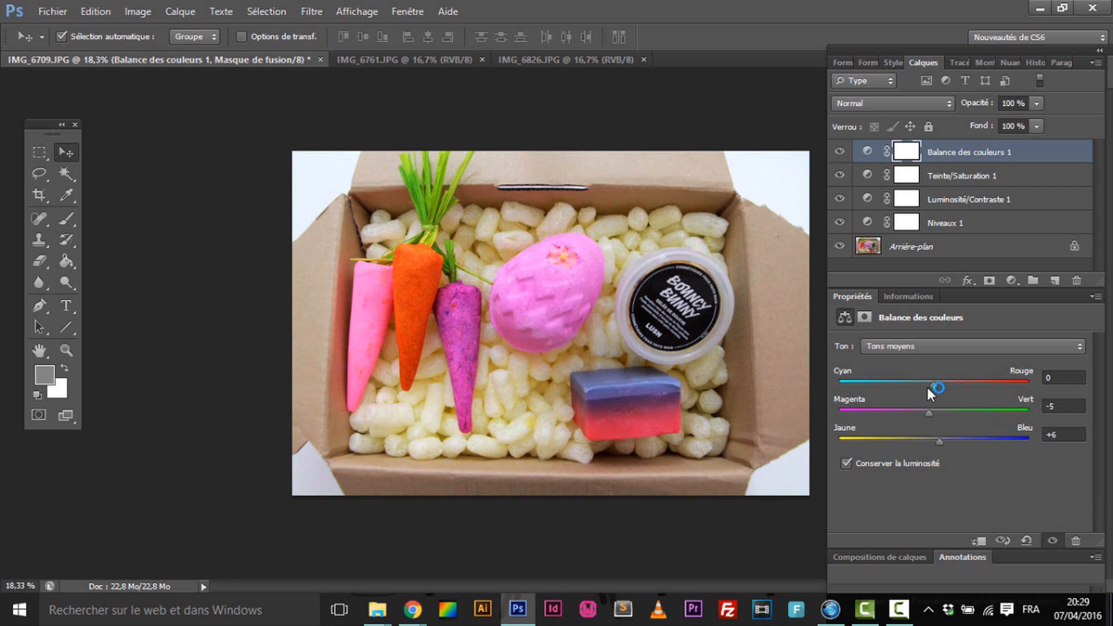
mouse_move(938, 385)
mouse_down()
mouse_move(987, 382)
mouse_move(881, 385)
mouse_move(937, 385)
mouse_up()
click(937, 412)
drag(910, 443, 990, 439)
drag(937, 413, 942, 444)
drag(941, 413, 951, 446)
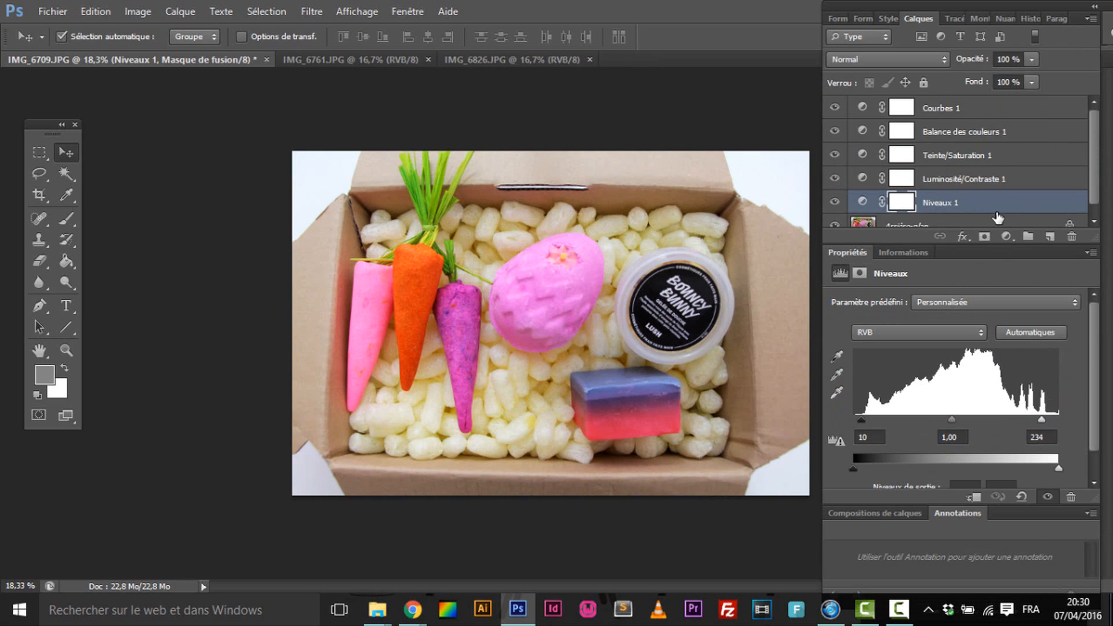
Review the settings of the Luminosité/Contraste, Teinte/Saturation and Balance des couleurs layers one after another.
click(994, 180)
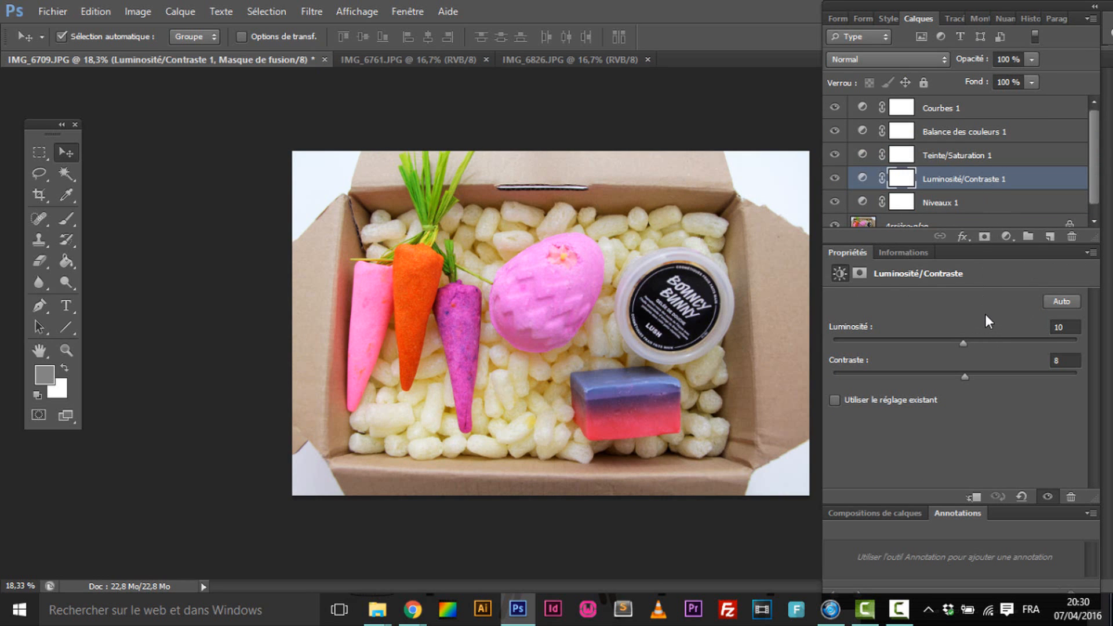
click(972, 155)
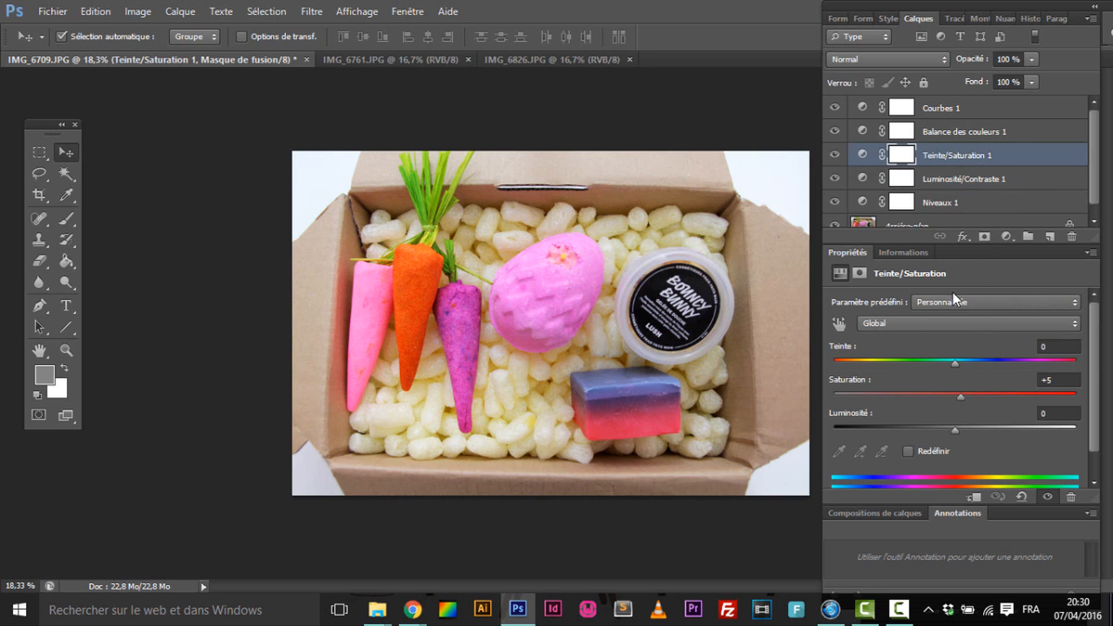
click(1004, 132)
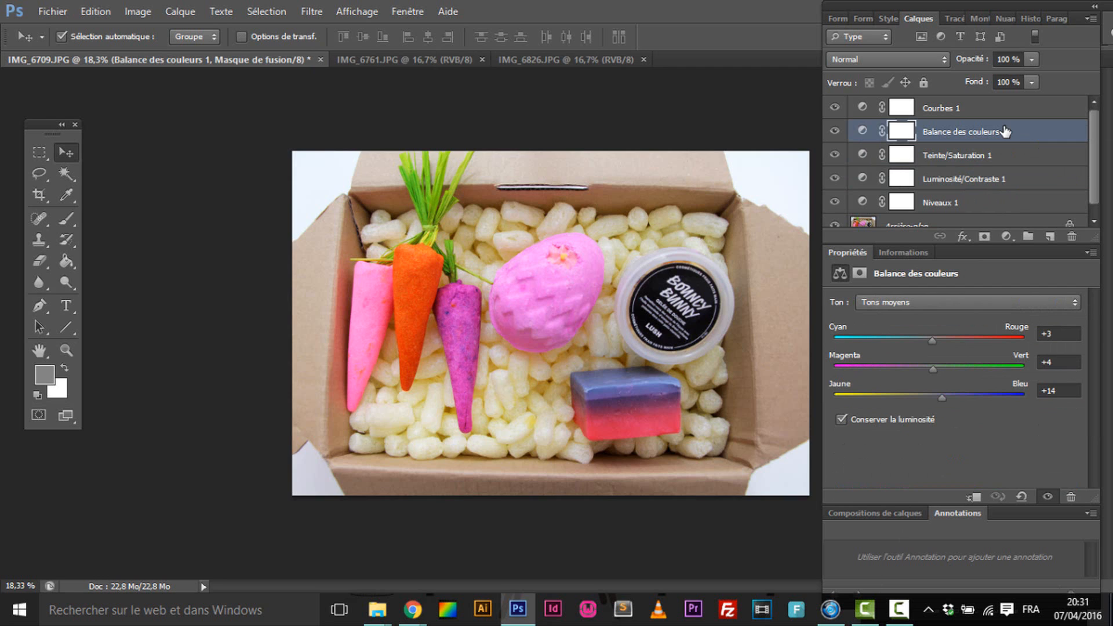
View the other open photos, IMG_6761.JPG and IMG_6826.JPG, and return to IMG_6709.JPG.
click(410, 60)
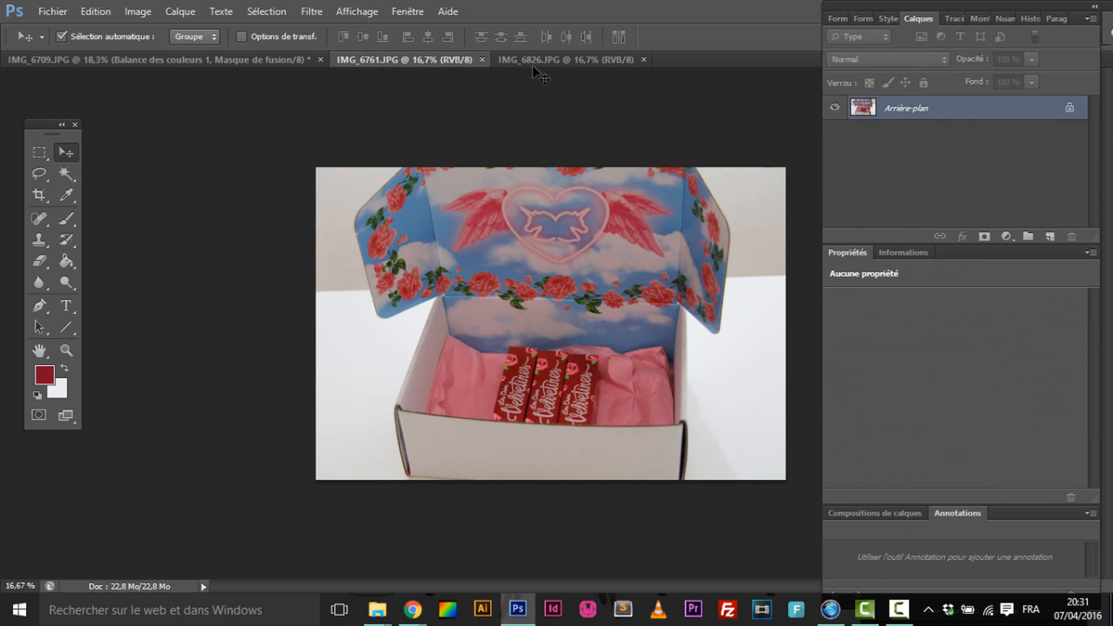
click(536, 63)
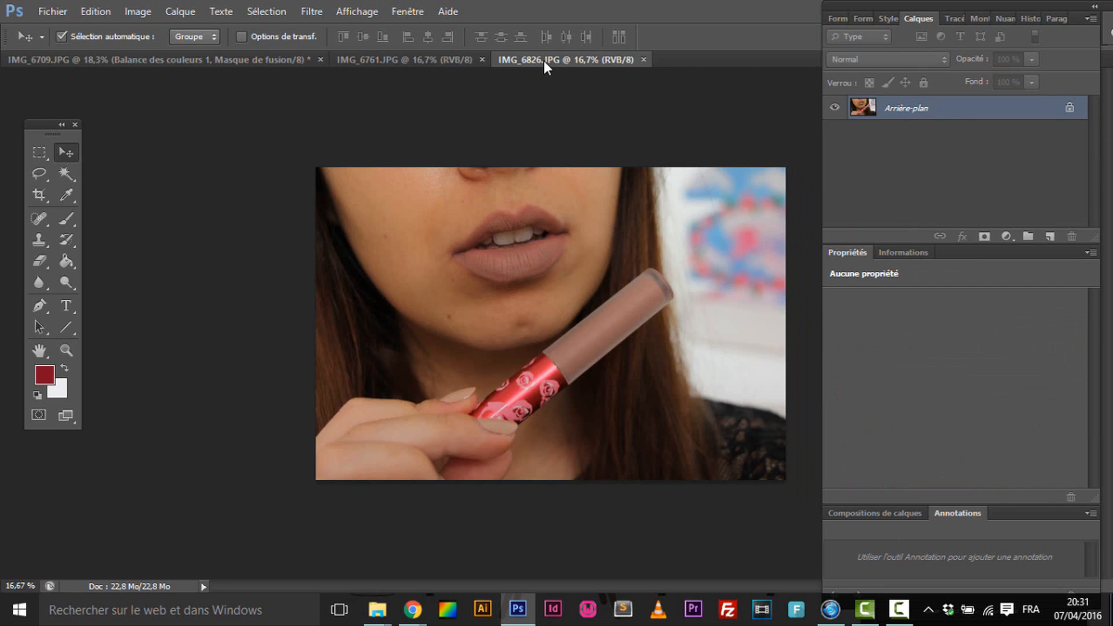
click(423, 65)
click(202, 64)
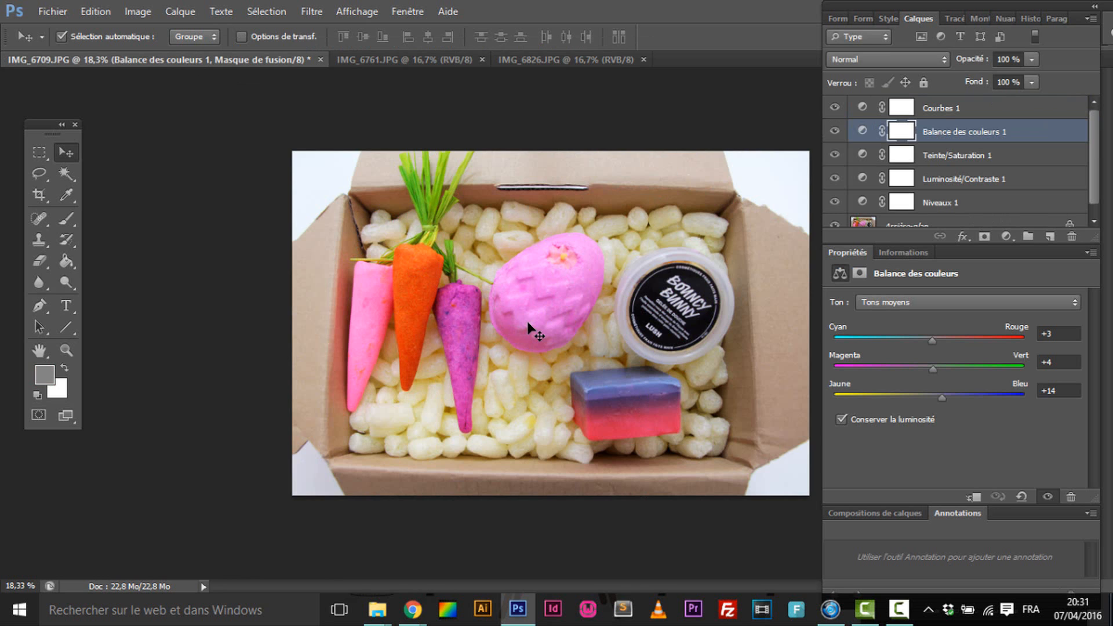
Move the floating layers and properties panel group slightly down and minimize the application window to the desktop.
drag(885, 2, 882, 24)
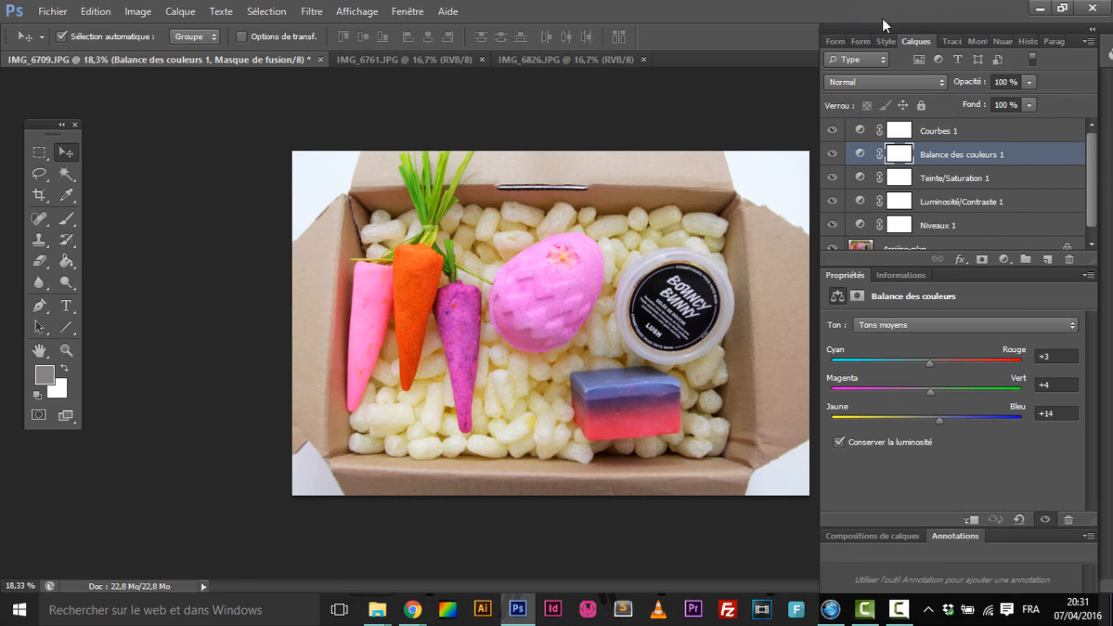
click(1032, 7)
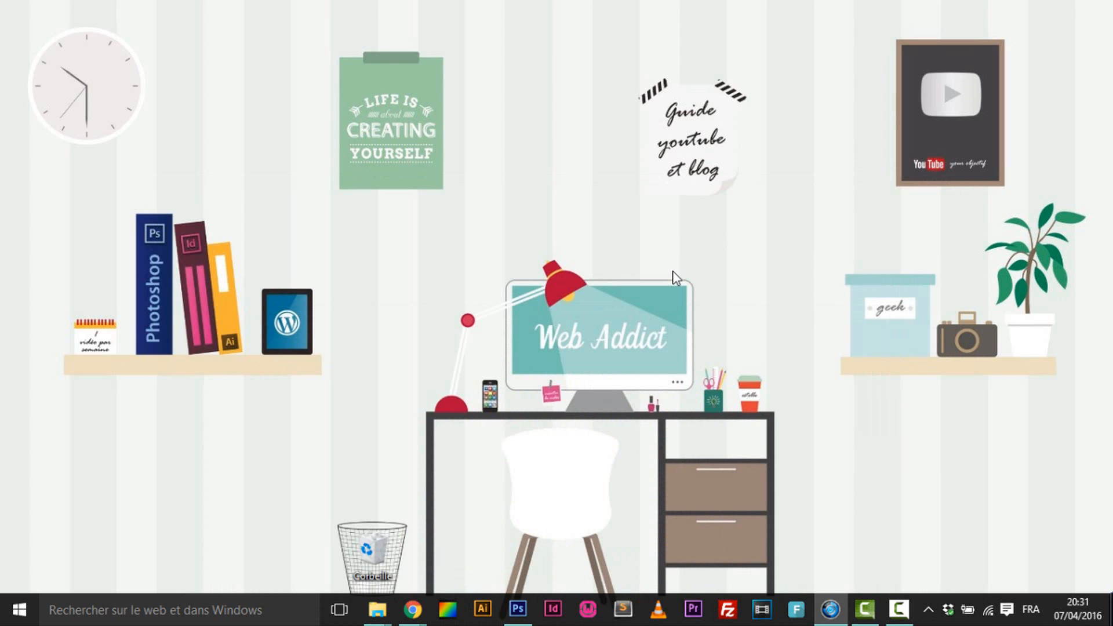